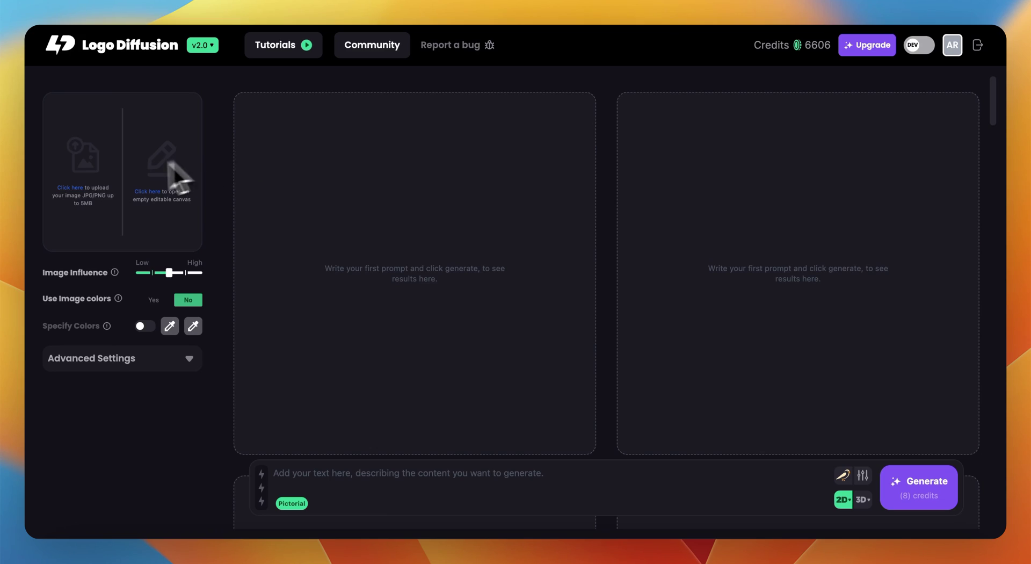
# Upload the Starbucks logo as the reference image and keep the 3D art style
pyautogui.click(70, 188)
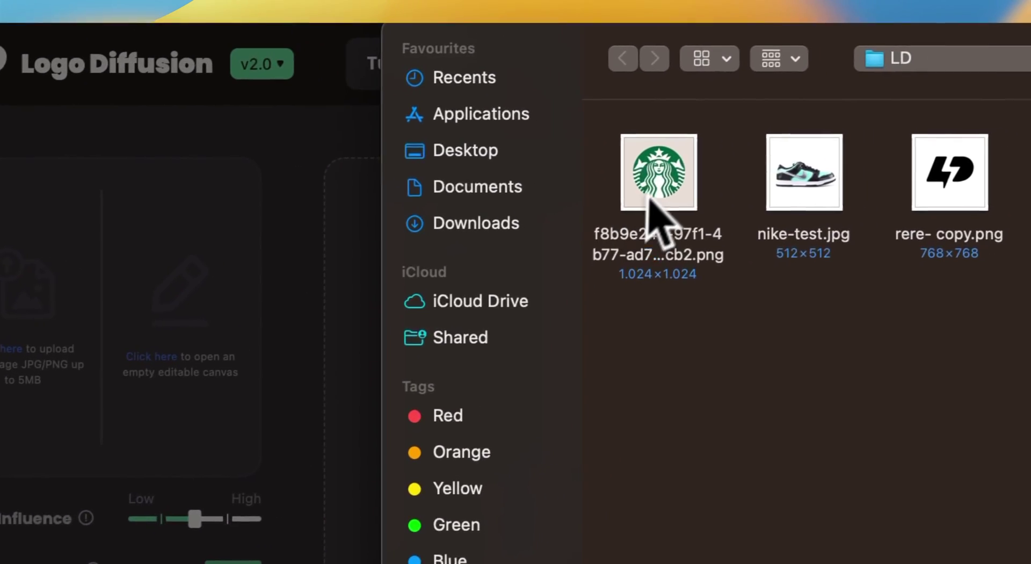
pyautogui.doubleClick(714, 180)
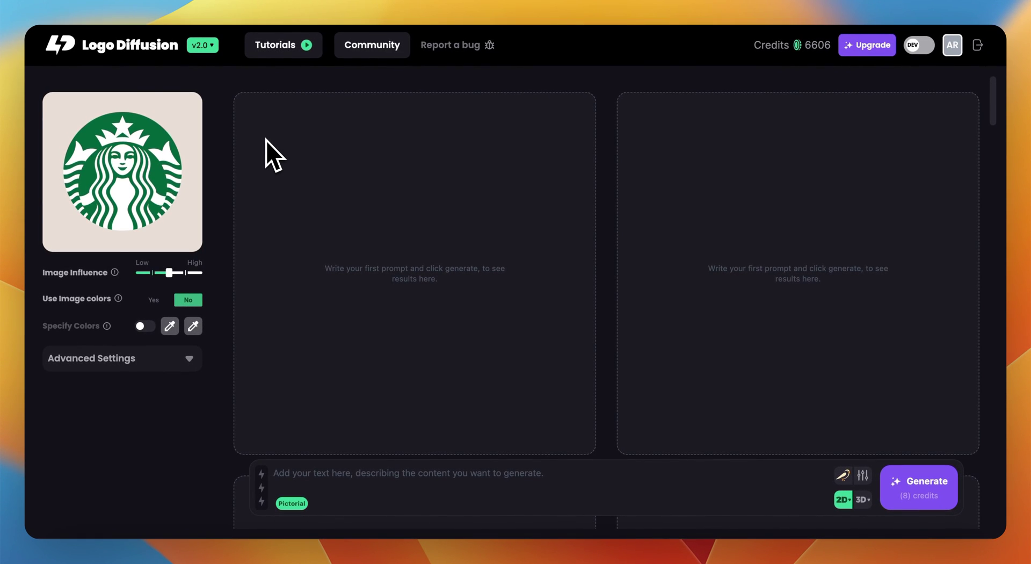
pyautogui.moveTo(200, 164)
pyautogui.click(861, 499)
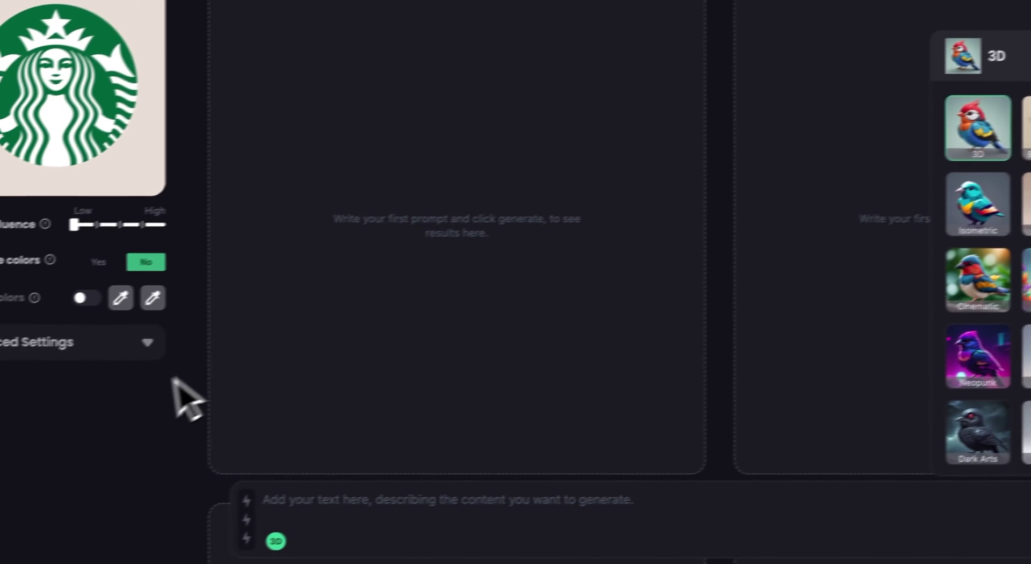
pyautogui.click(174, 379)
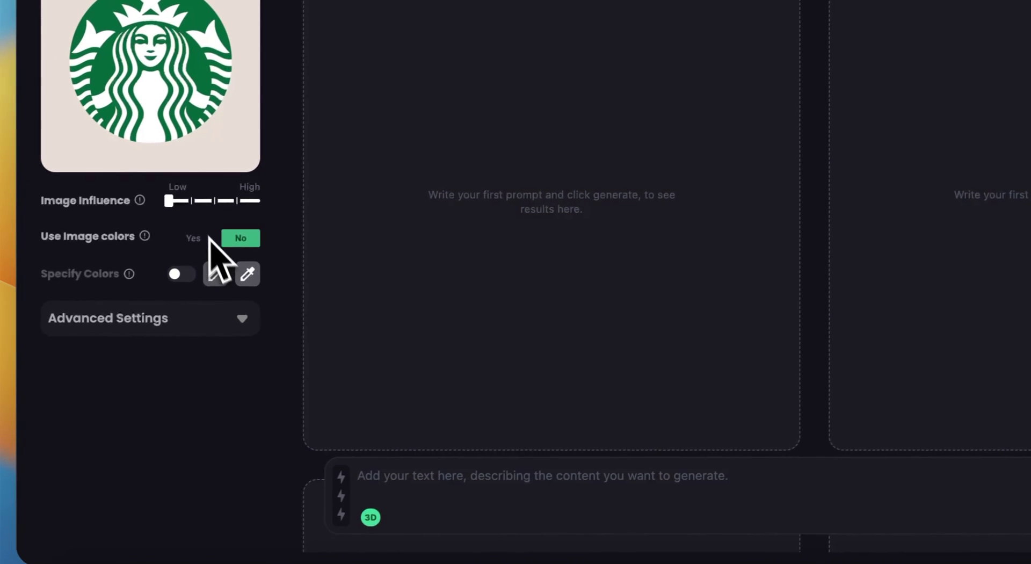
# Set Image Influence to the middle level and generate from the prompt 'Ice cream queen'
pyautogui.moveTo(178, 200); pyautogui.dragTo(221, 200)
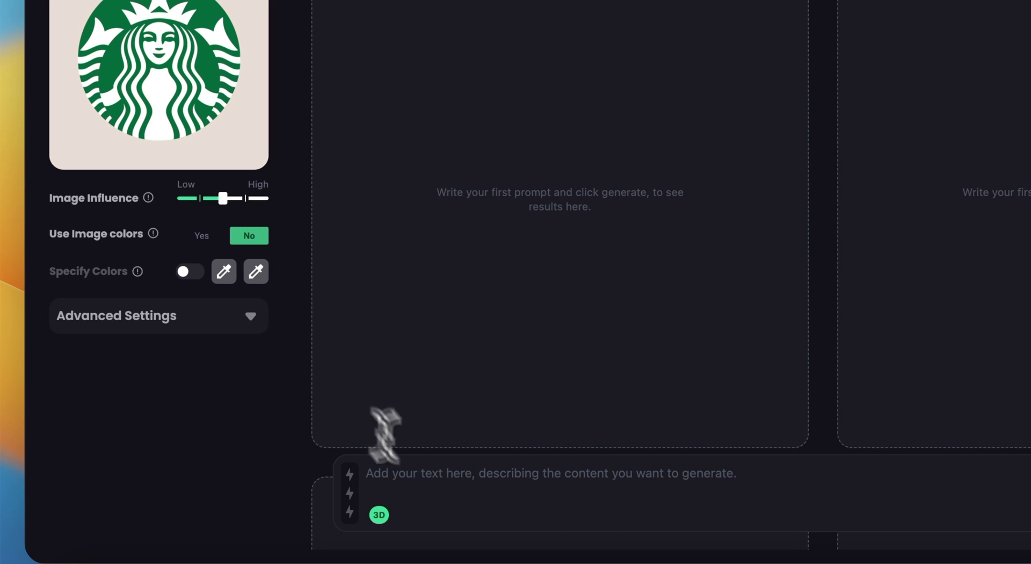
pyautogui.click(439, 494)
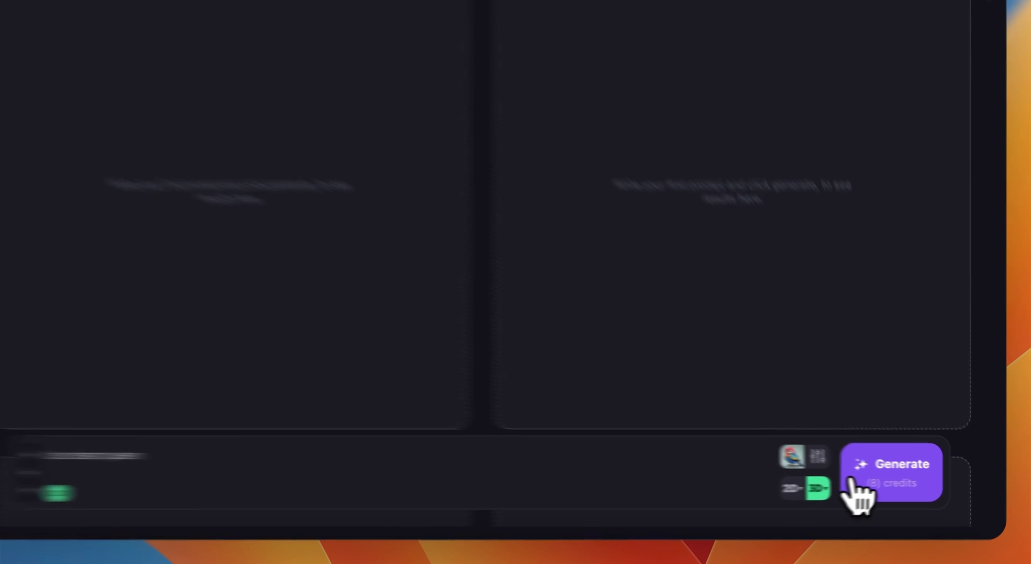
pyautogui.click(892, 492)
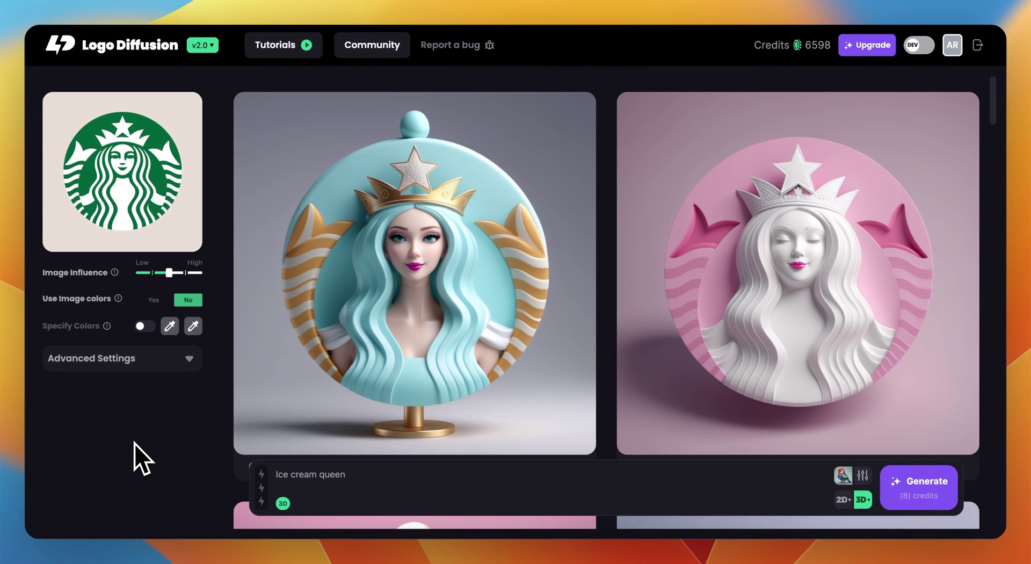
pyautogui.click(346, 330)
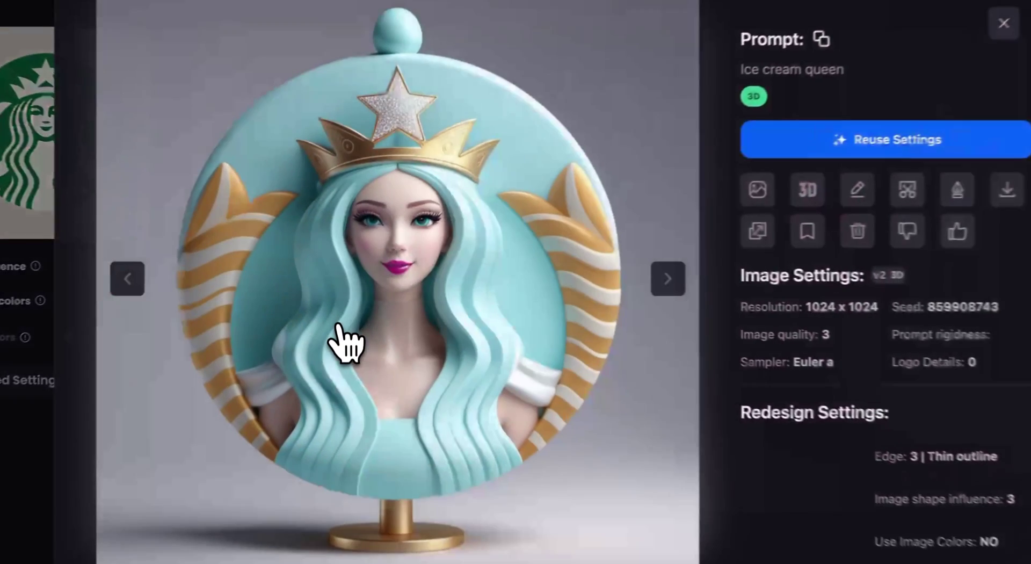
pyautogui.click(591, 285)
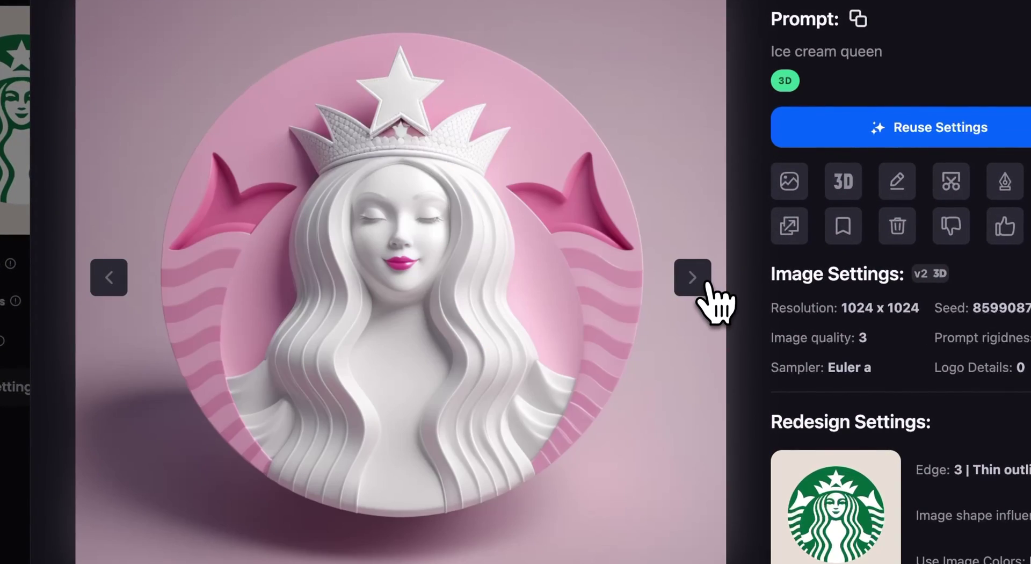
pyautogui.click(708, 285)
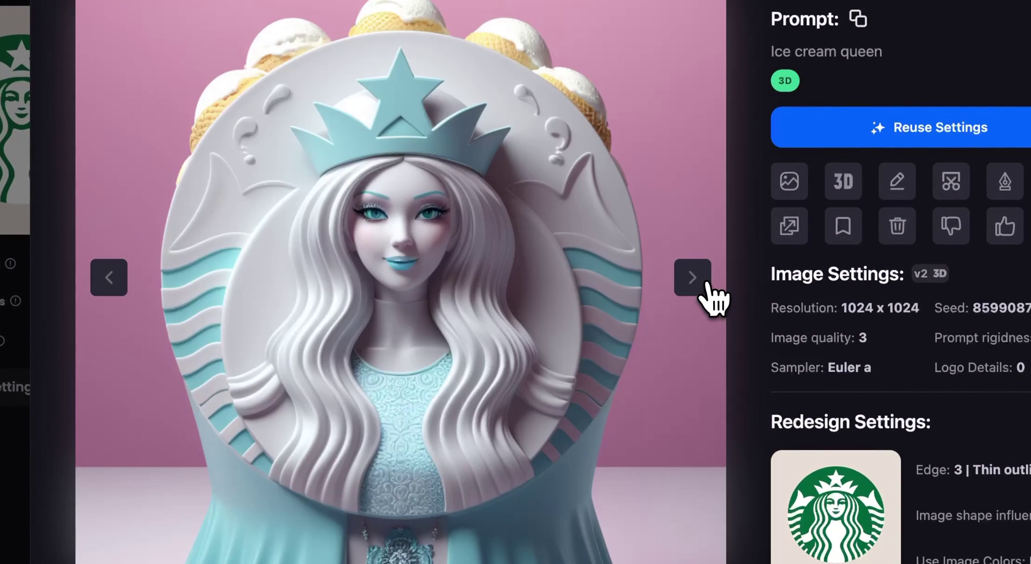
pyautogui.click(107, 290)
pyautogui.click(107, 290)
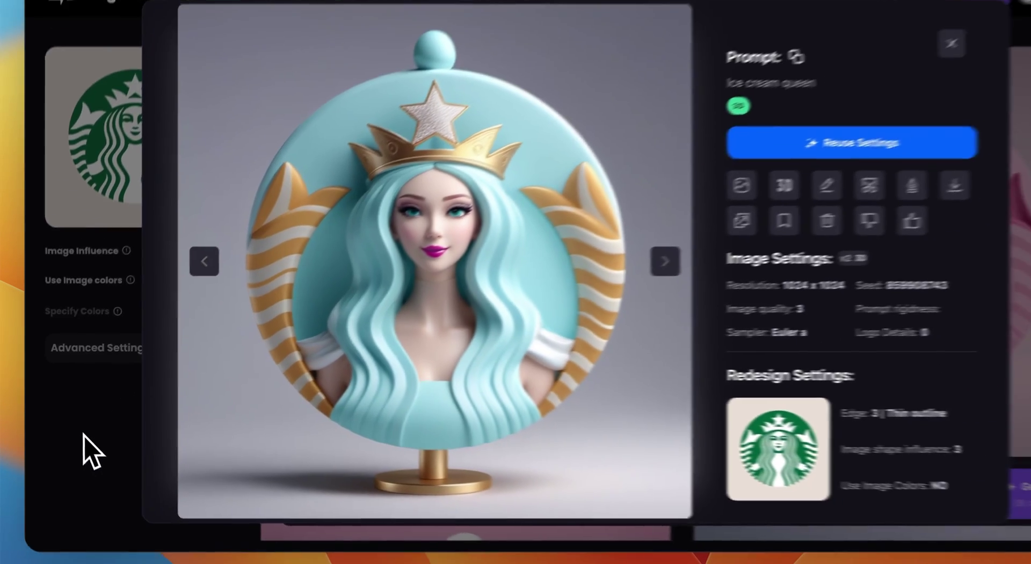
pyautogui.click(99, 462)
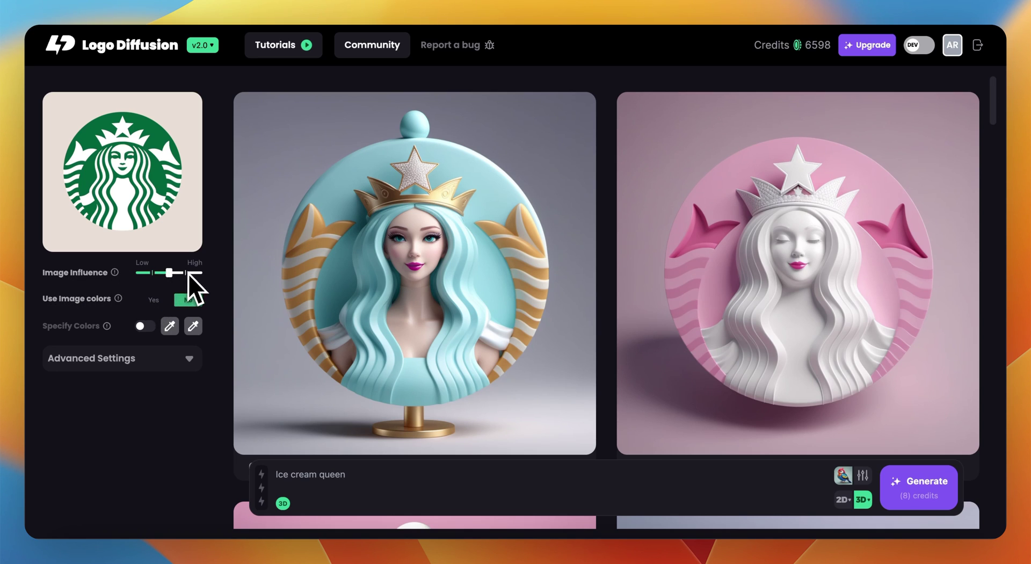
# Lower Image Influence to Low and generate new Ice cream queen variants
pyautogui.moveTo(174, 178)
pyautogui.moveTo(169, 273); pyautogui.dragTo(137, 274)
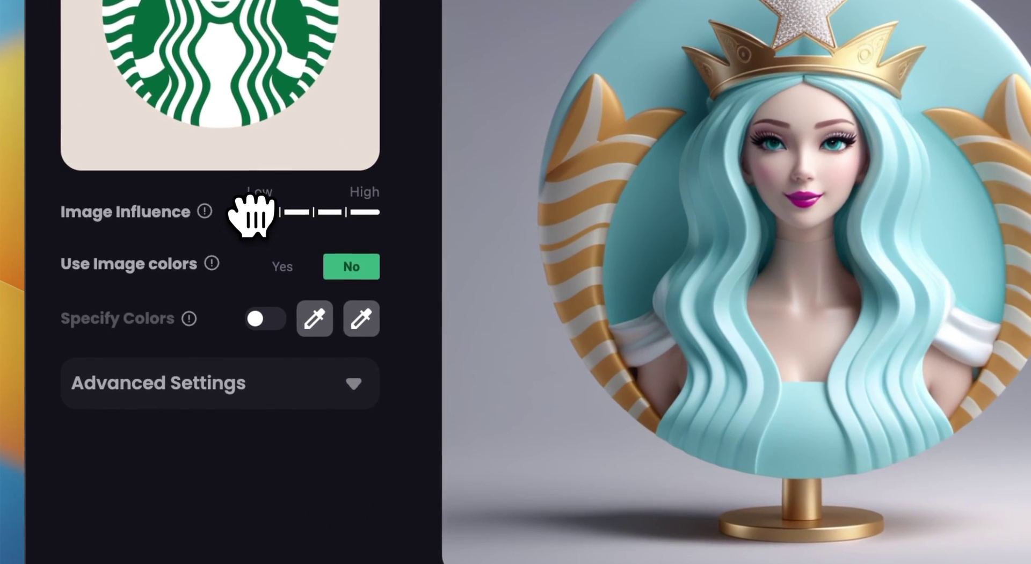
pyautogui.moveTo(251, 215); pyautogui.dragTo(253, 222)
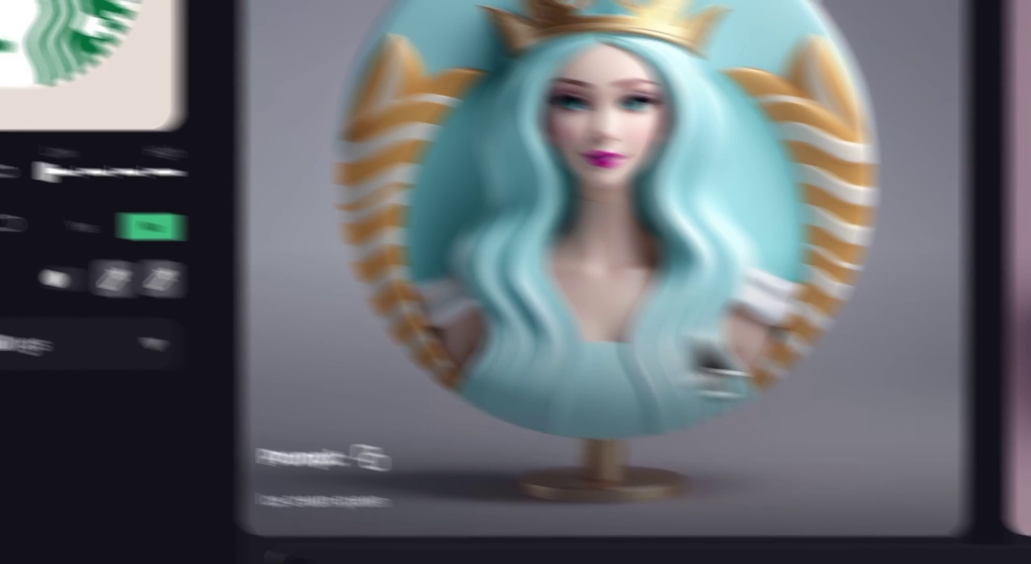
pyautogui.click(822, 427)
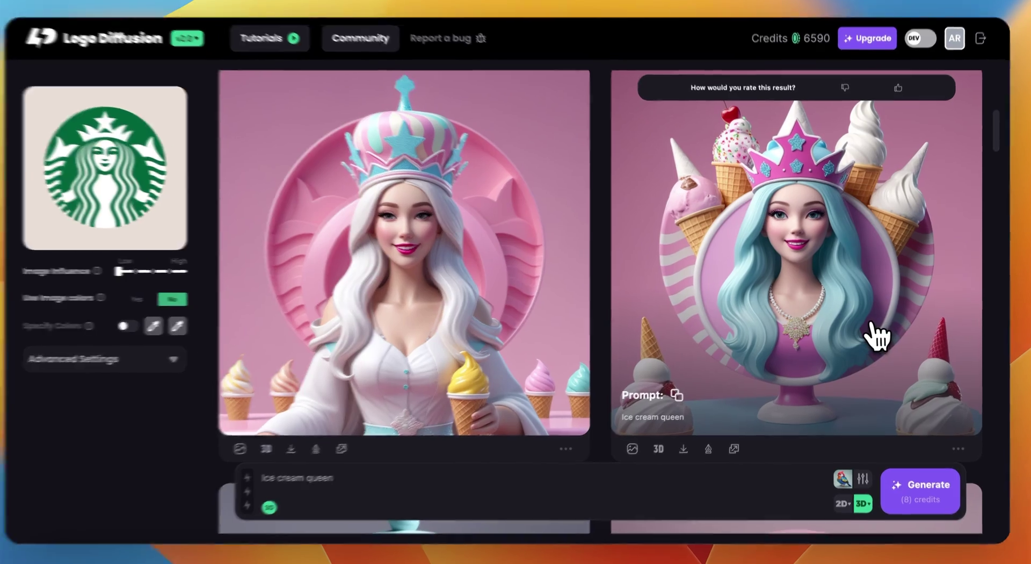
# Open the ice-cream-cone queen result, browse to the white-haired queen and others, then close
pyautogui.click(875, 333)
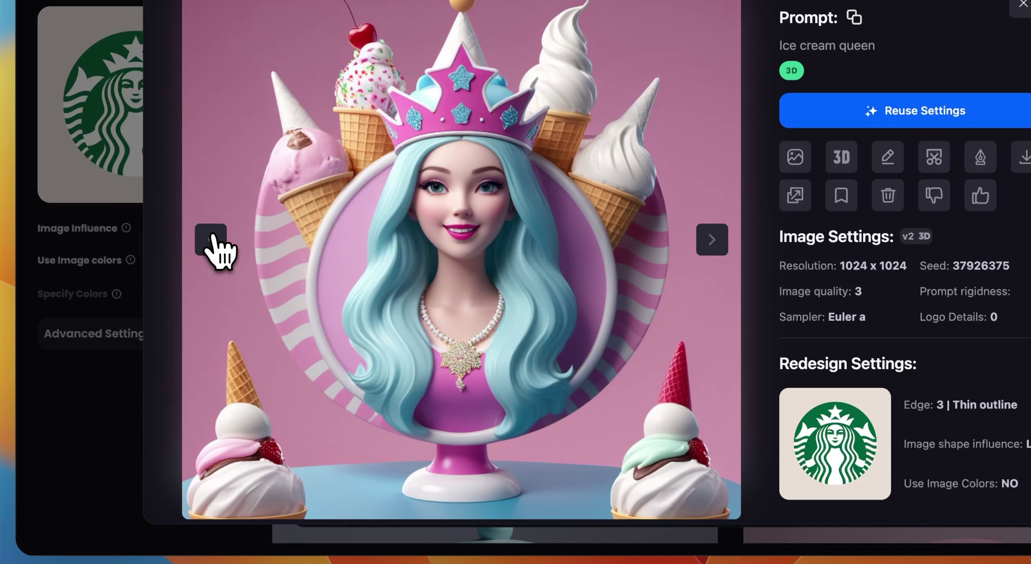
pyautogui.click(211, 240)
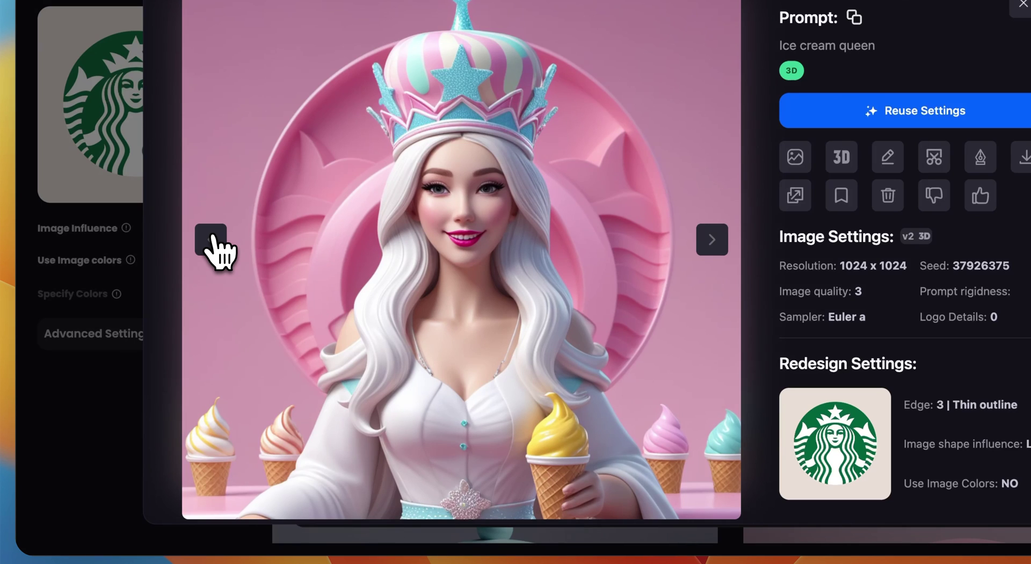
pyautogui.click(210, 239)
pyautogui.click(210, 240)
pyautogui.click(105, 370)
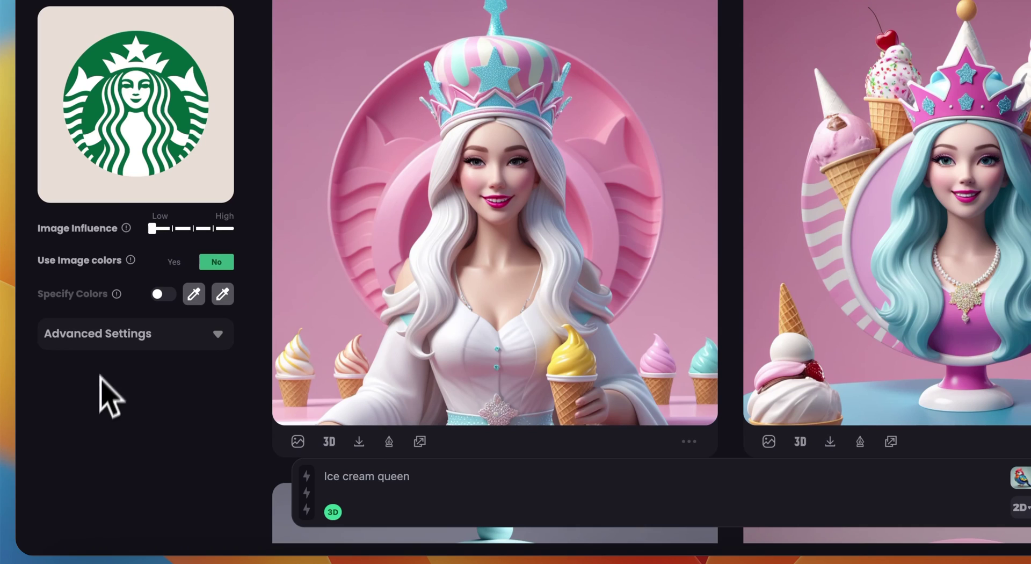
# Regenerate with High image influence and open the gold relief queen result enlarged
pyautogui.click(229, 228)
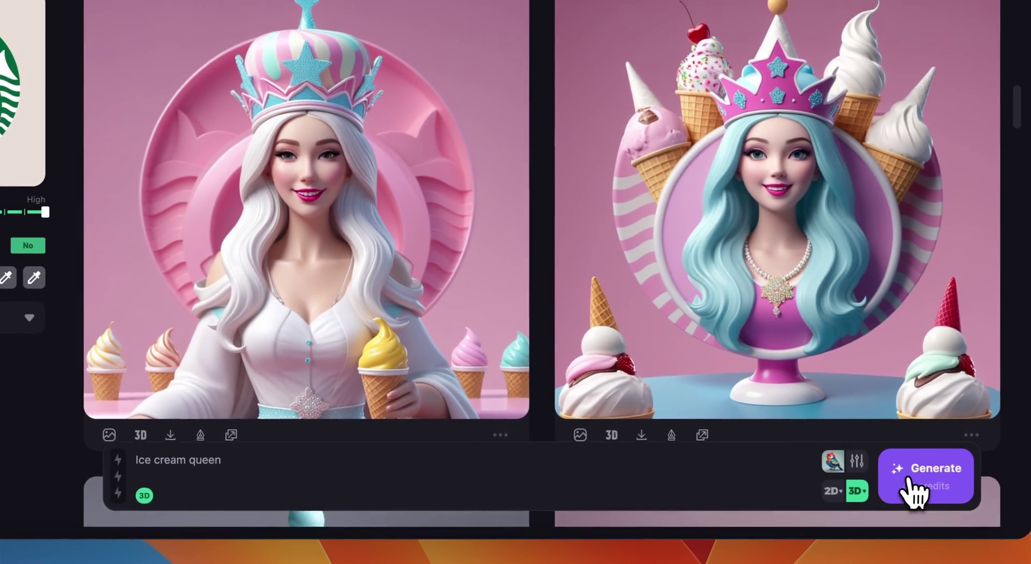
pyautogui.click(947, 488)
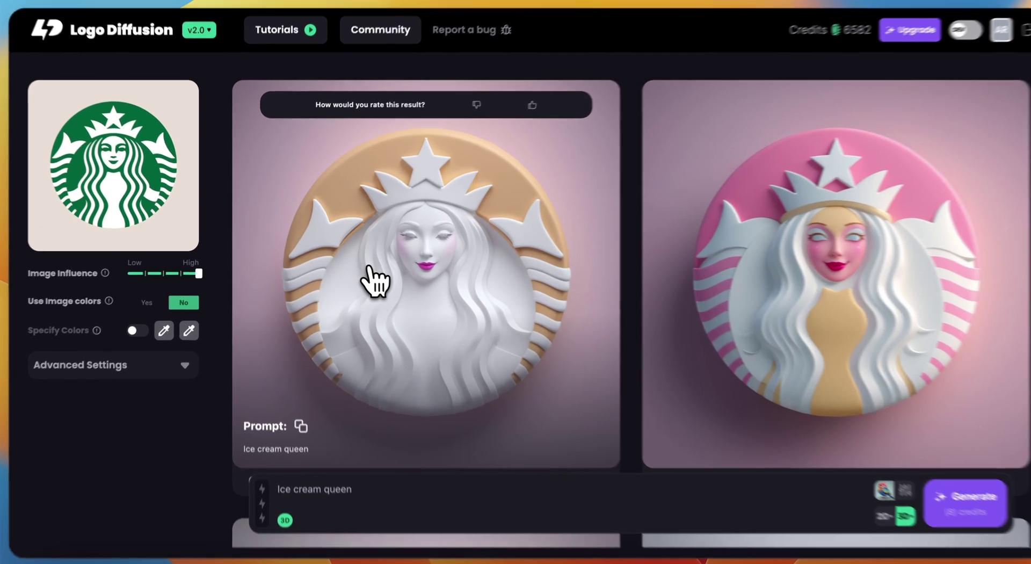
pyautogui.click(368, 280)
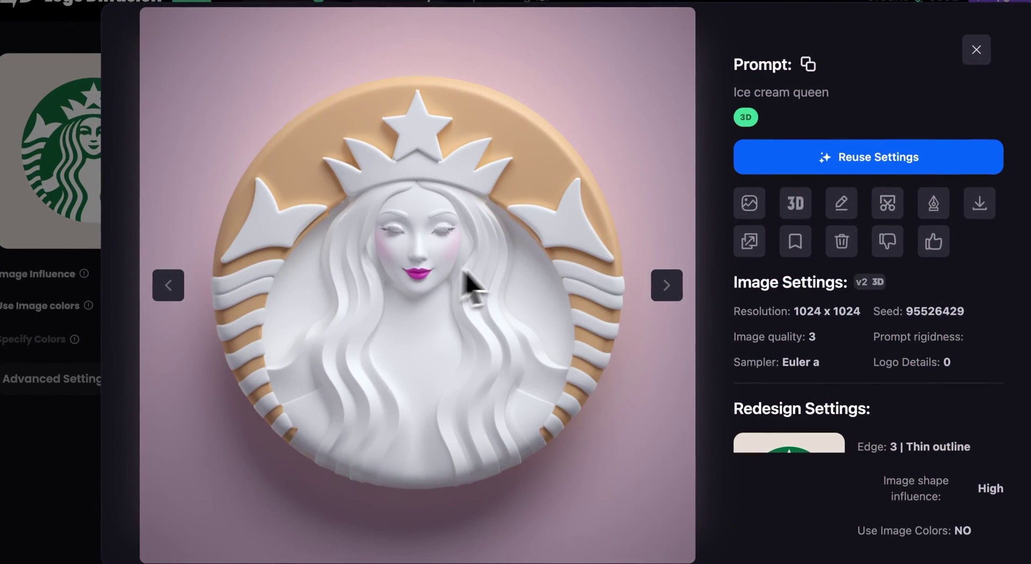
# Browse on to the pink relief queen and the next results, then close the preview
pyautogui.click(666, 287)
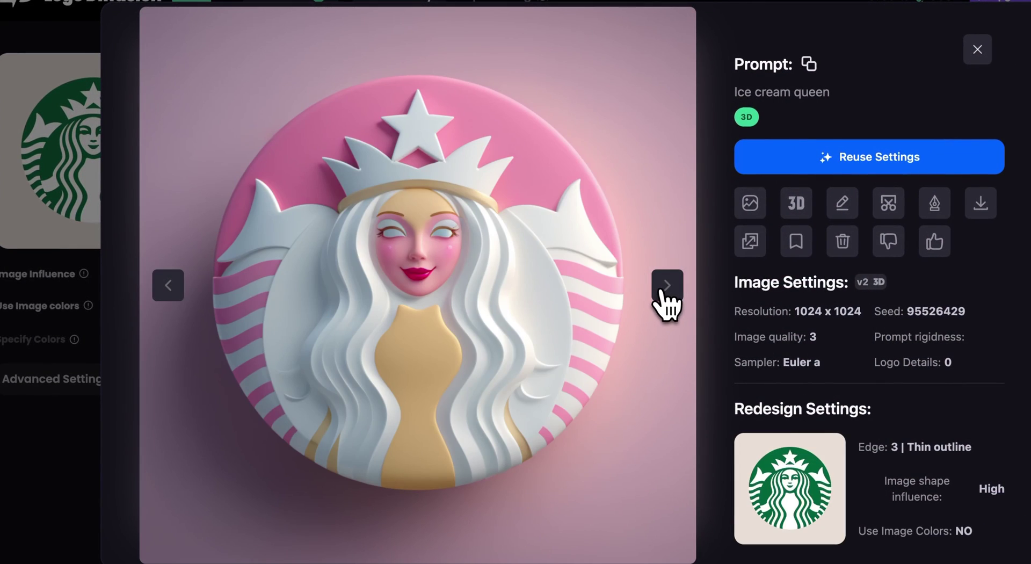
pyautogui.click(666, 287)
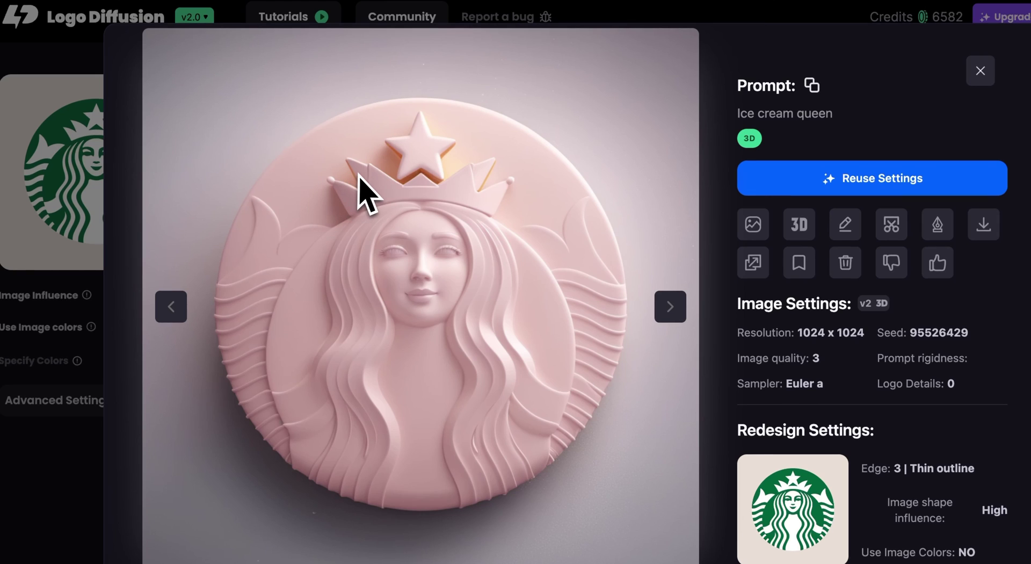
pyautogui.click(670, 307)
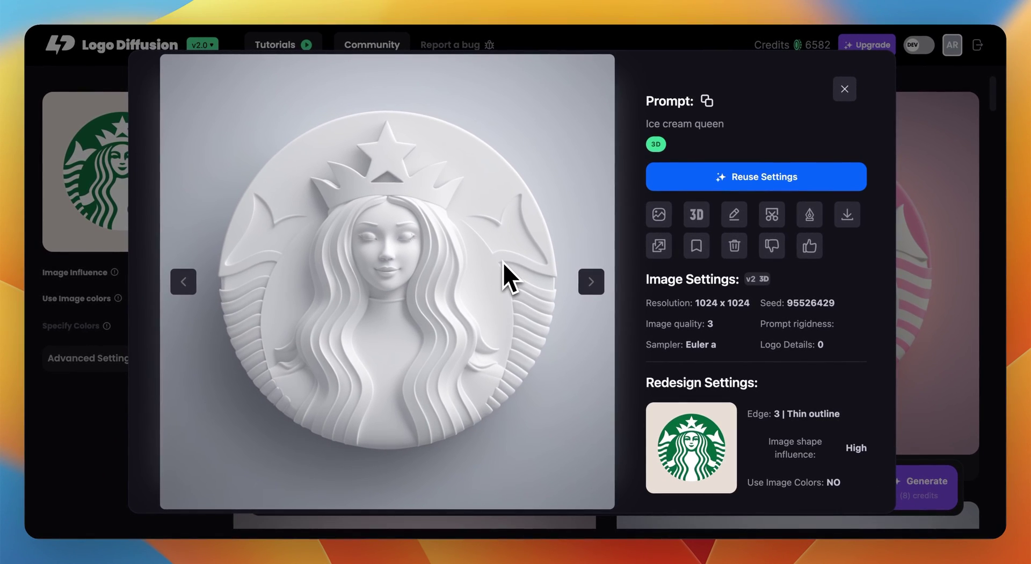
pyautogui.click(102, 400)
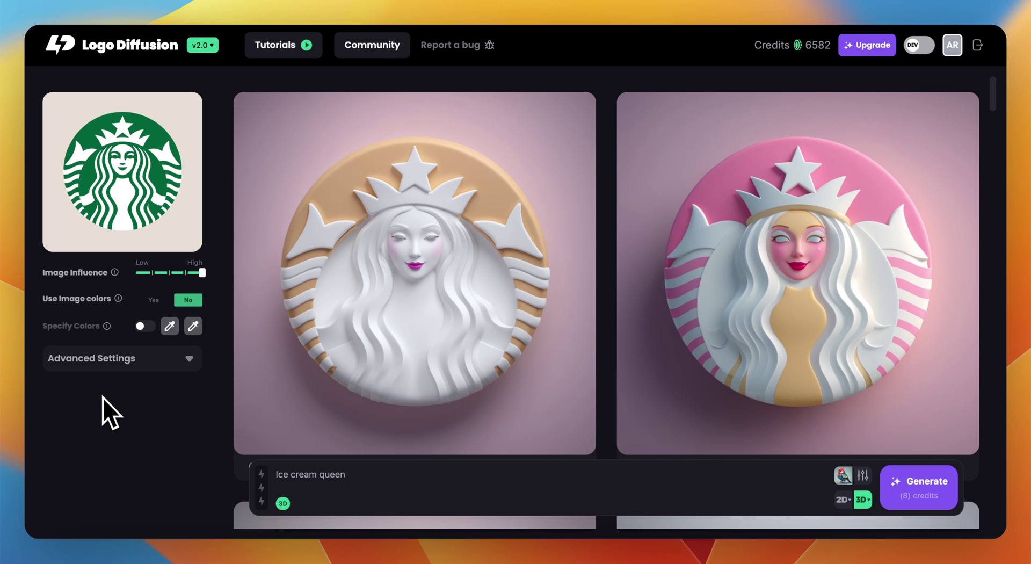
# Set Use Image colors to Yes, drop Image Influence to medium, and regenerate
pyautogui.moveTo(140, 230)
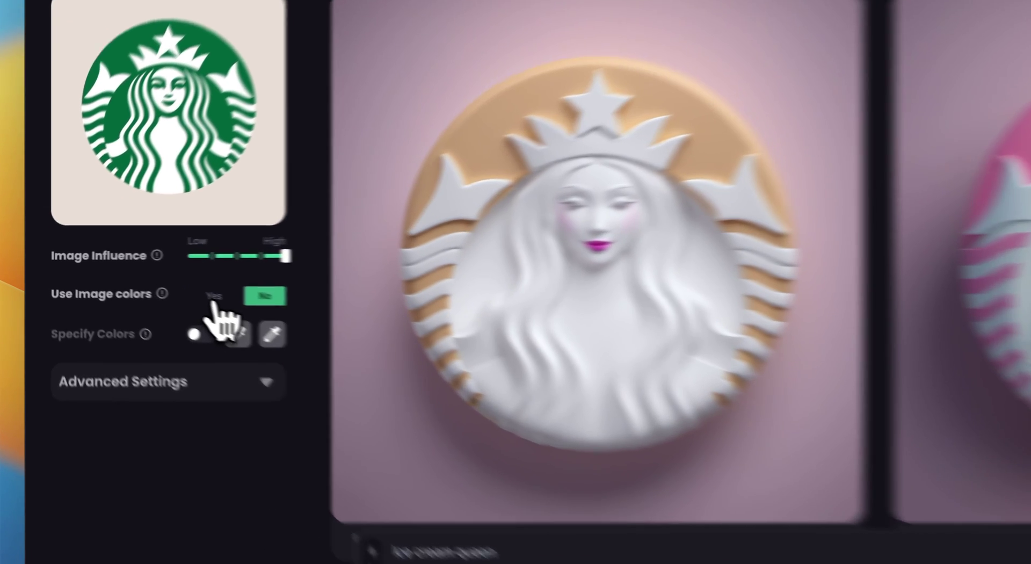
pyautogui.click(154, 299)
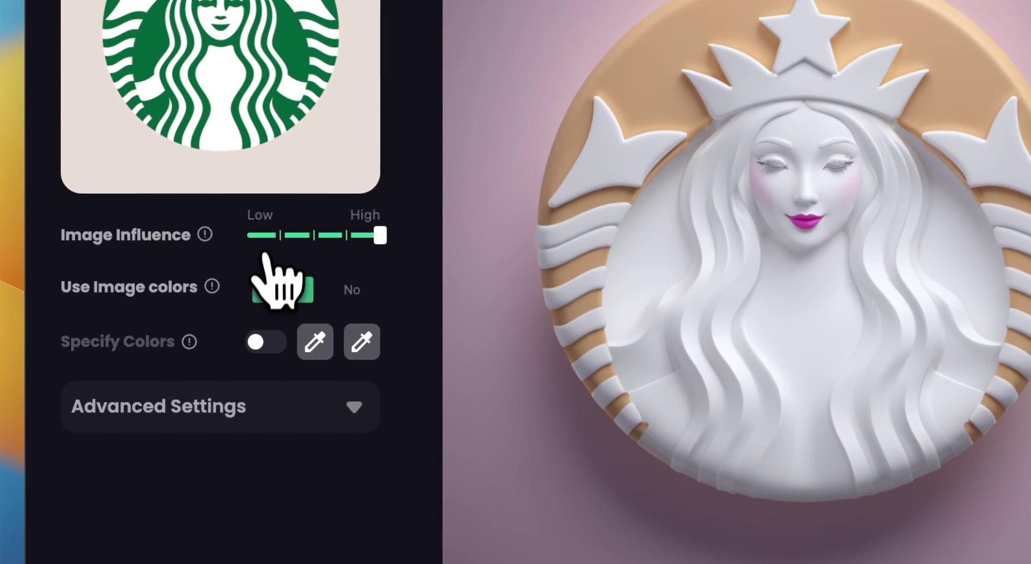
pyautogui.click(313, 235)
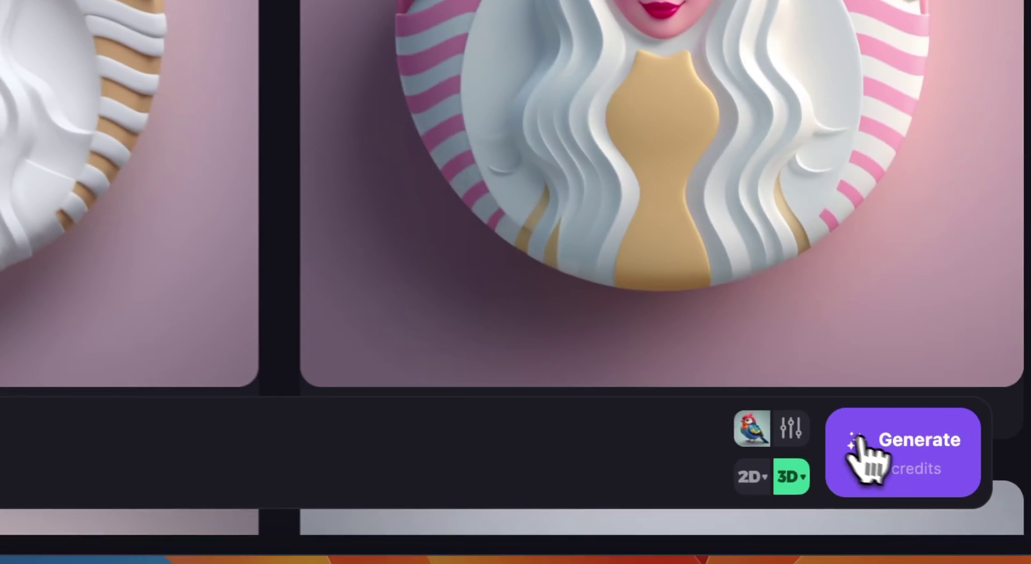
pyautogui.click(860, 454)
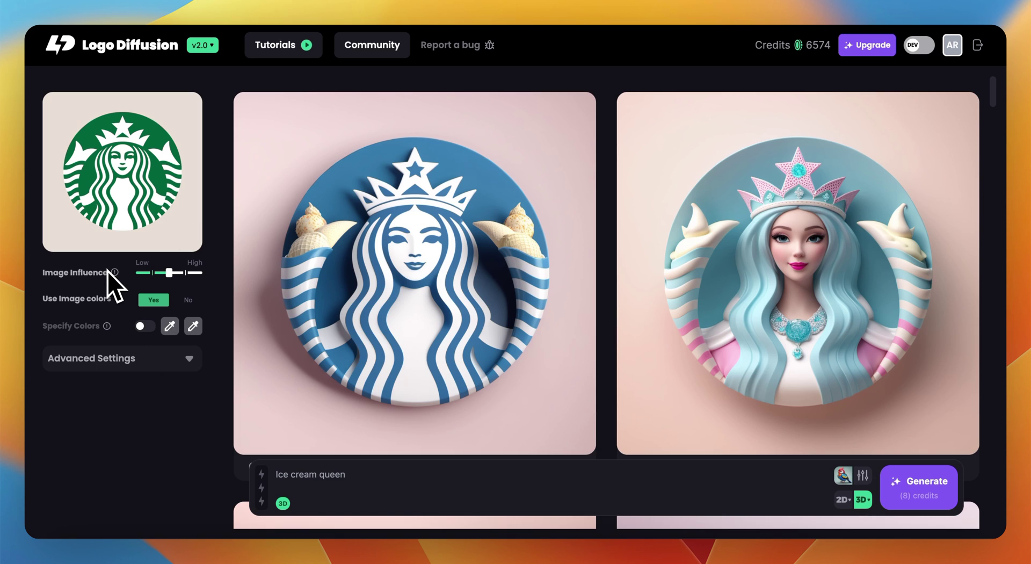
# Scroll through the new blue-and-white queen results
pyautogui.moveTo(424, 205)
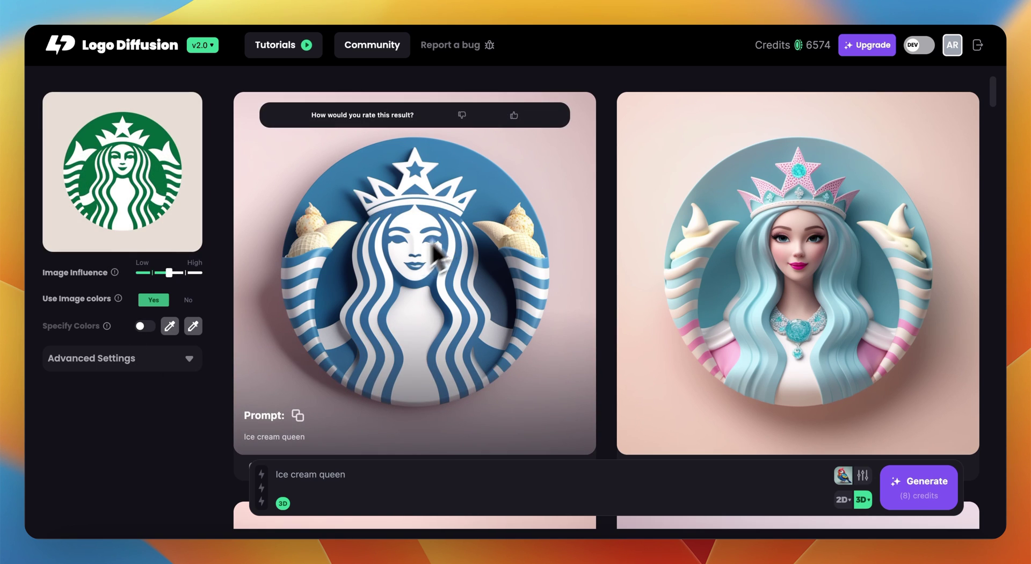
pyautogui.scroll(-8, 530, 253)
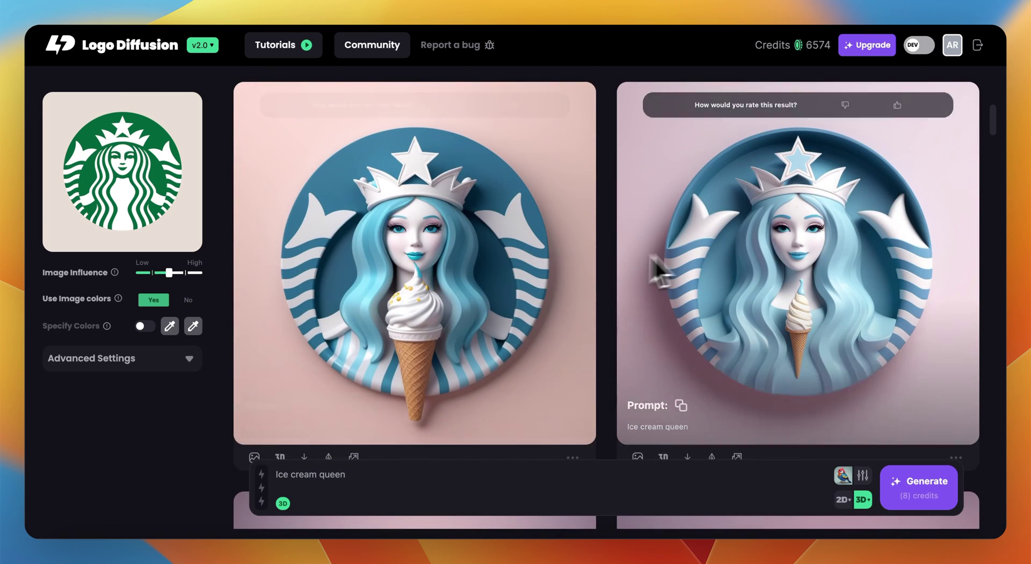
pyautogui.scroll(7, 472, 273)
pyautogui.scroll(2, 489, 269)
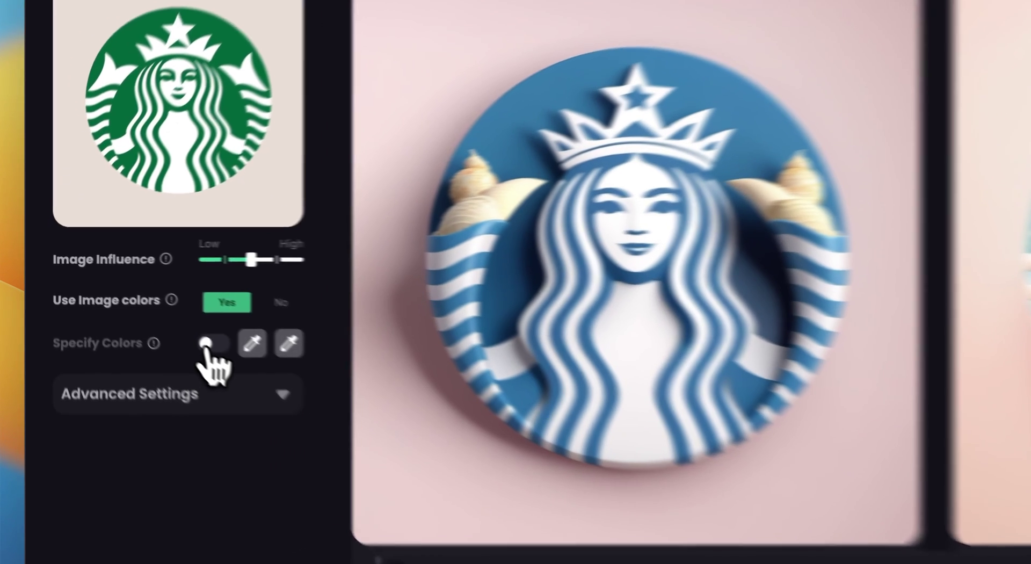
# Enable Specify Colors with Green as the only colour and generate green queen variants
pyautogui.click(144, 326)
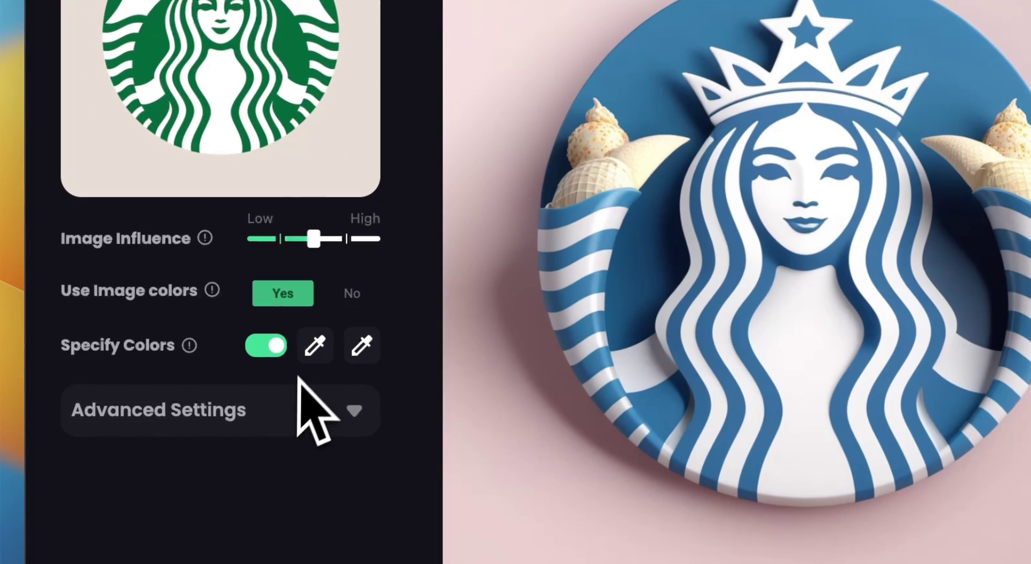
pyautogui.click(169, 328)
pyautogui.click(401, 164)
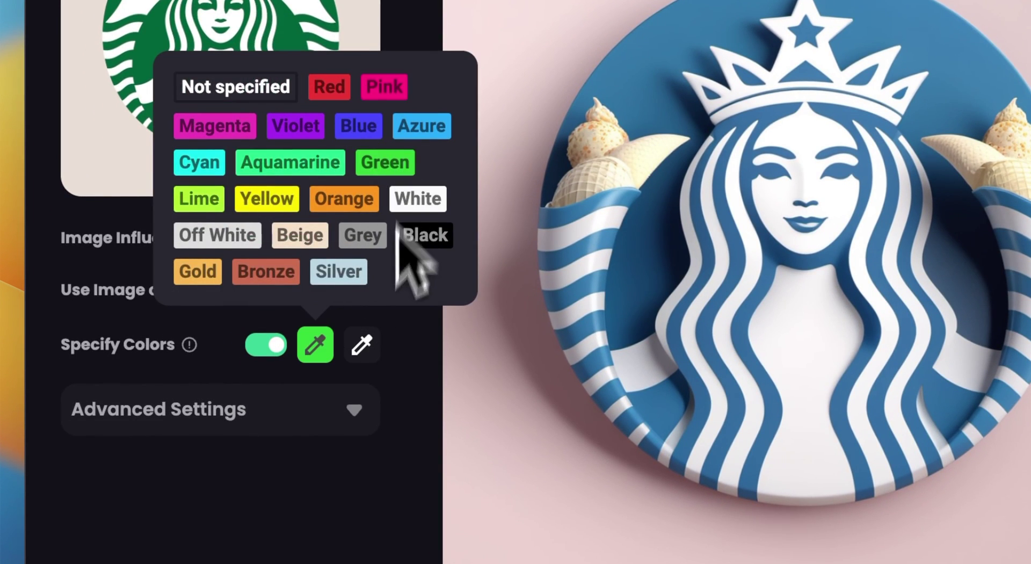
pyautogui.click(362, 347)
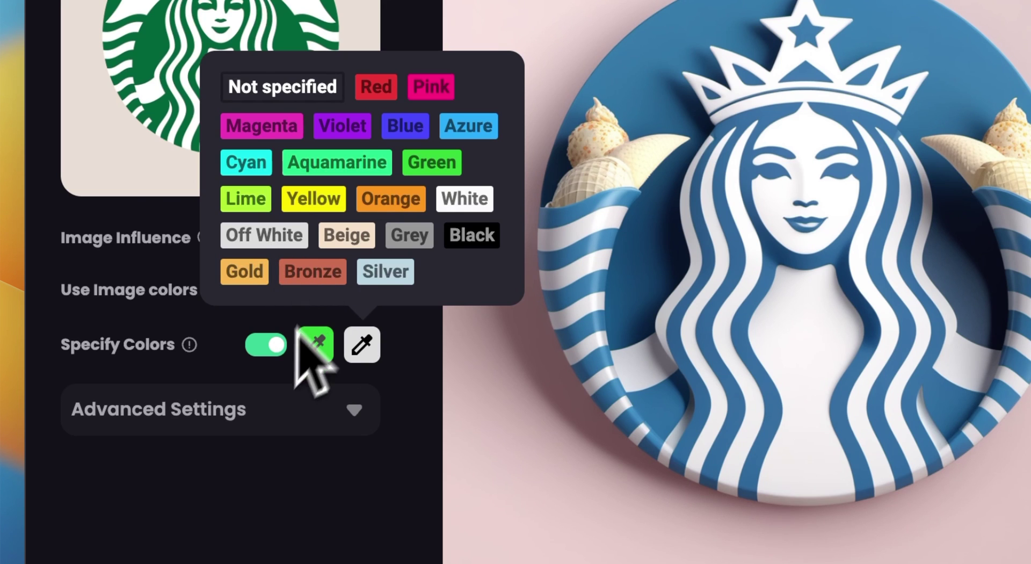
pyautogui.click(97, 350)
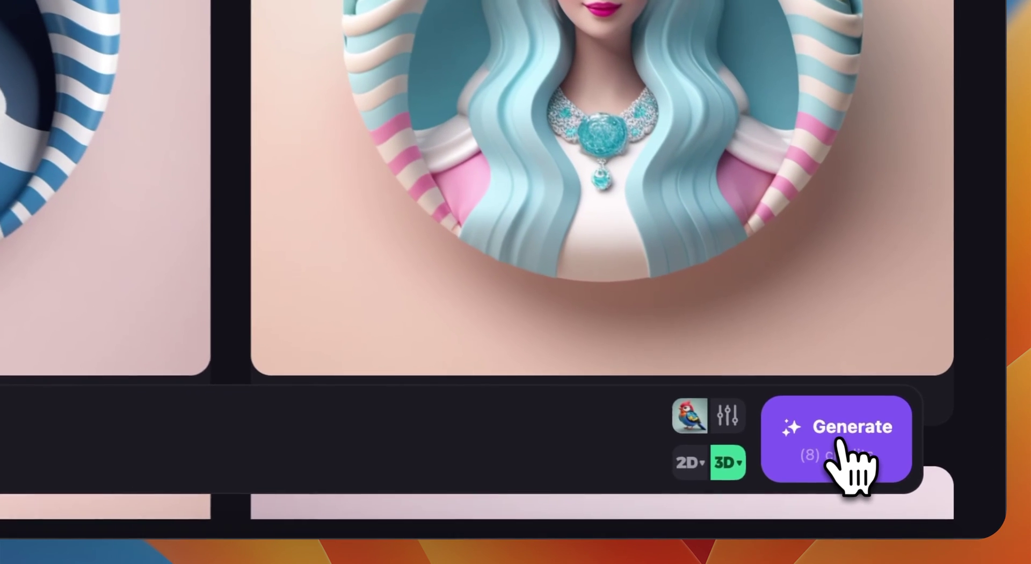
pyautogui.click(919, 481)
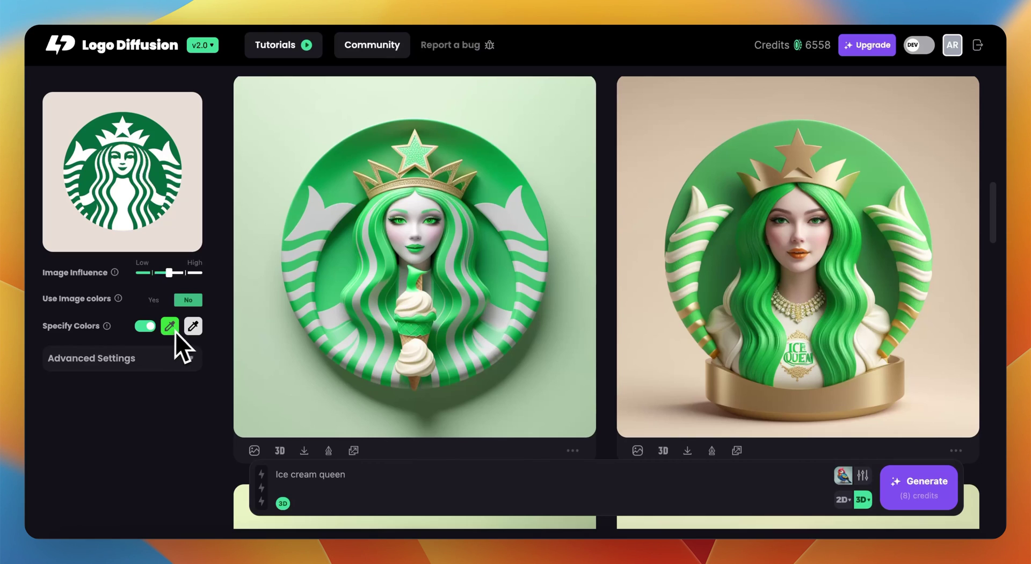
# Weaken the image influence further and regenerate the green Ice cream queen logos
pyautogui.moveTo(327, 278)
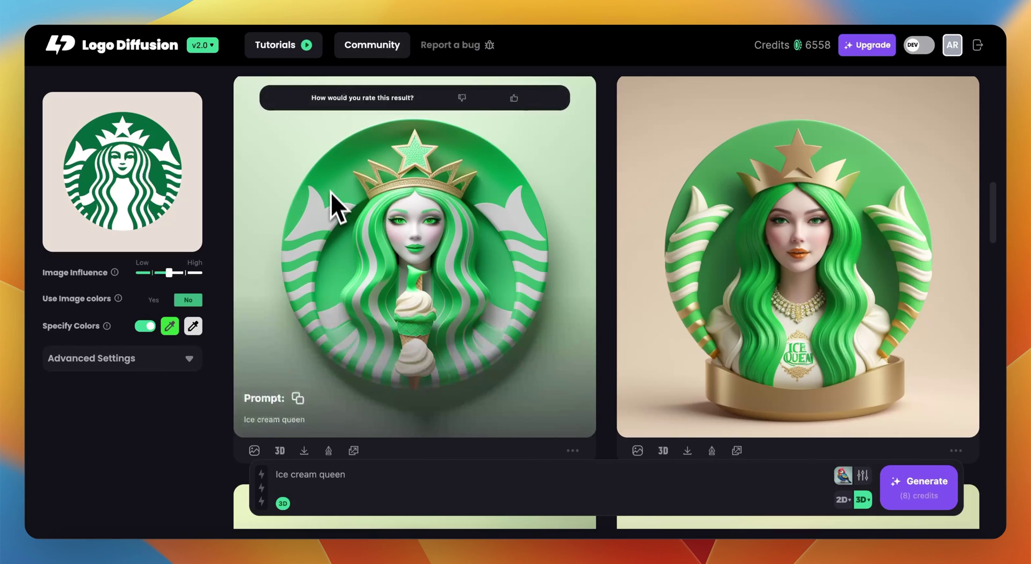
pyautogui.moveTo(166, 211)
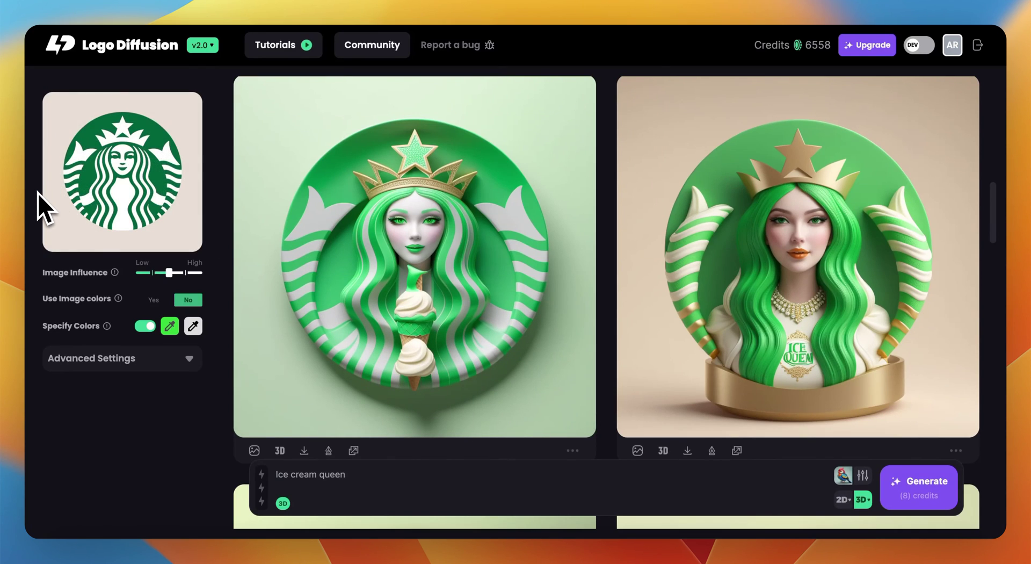
pyautogui.click(153, 273)
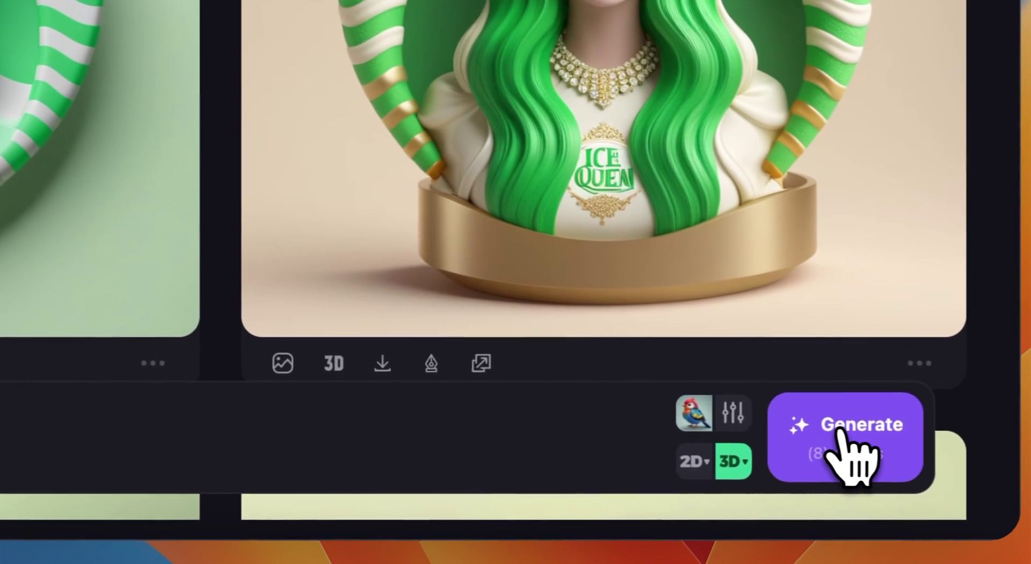
pyautogui.click(854, 454)
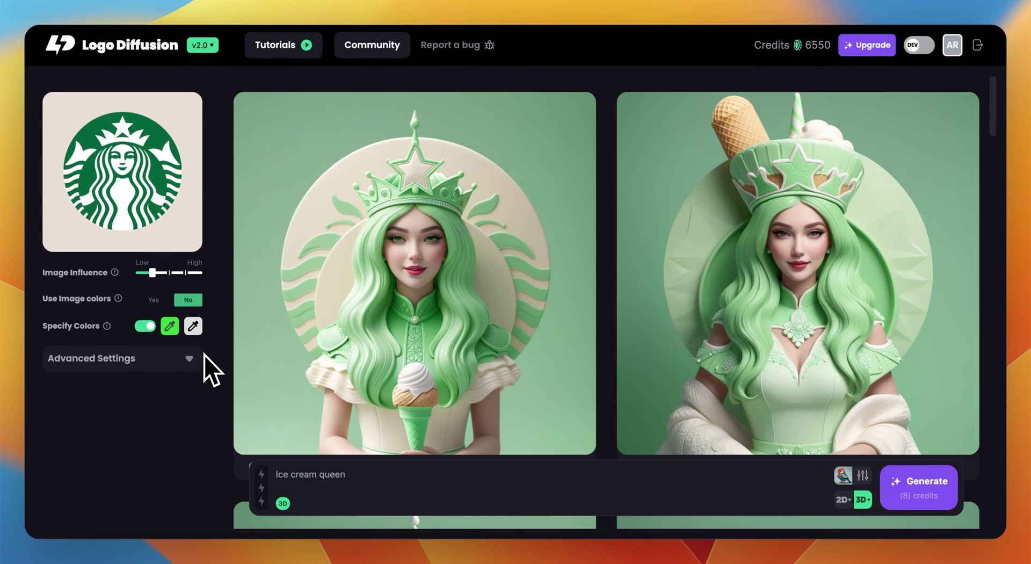
# Scroll down the results grid to the pale-green queen holding a cone
pyautogui.moveTo(225, 355)
pyautogui.scroll(-6, 266, 359)
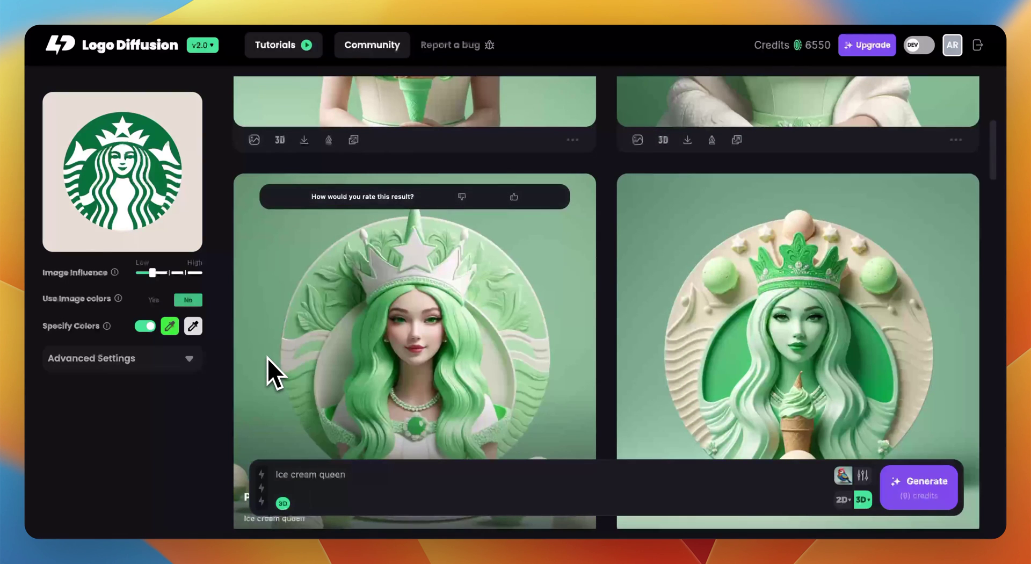
pyautogui.scroll(-1, 322, 357)
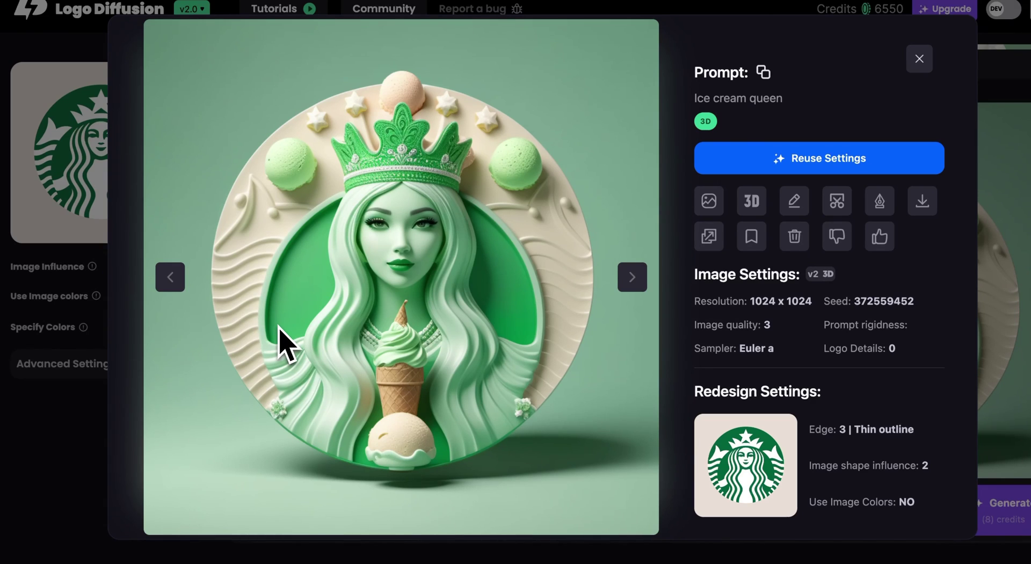
# Step back in the preview to the pale-green queen holding a cone and remove its background
pyautogui.click(171, 277)
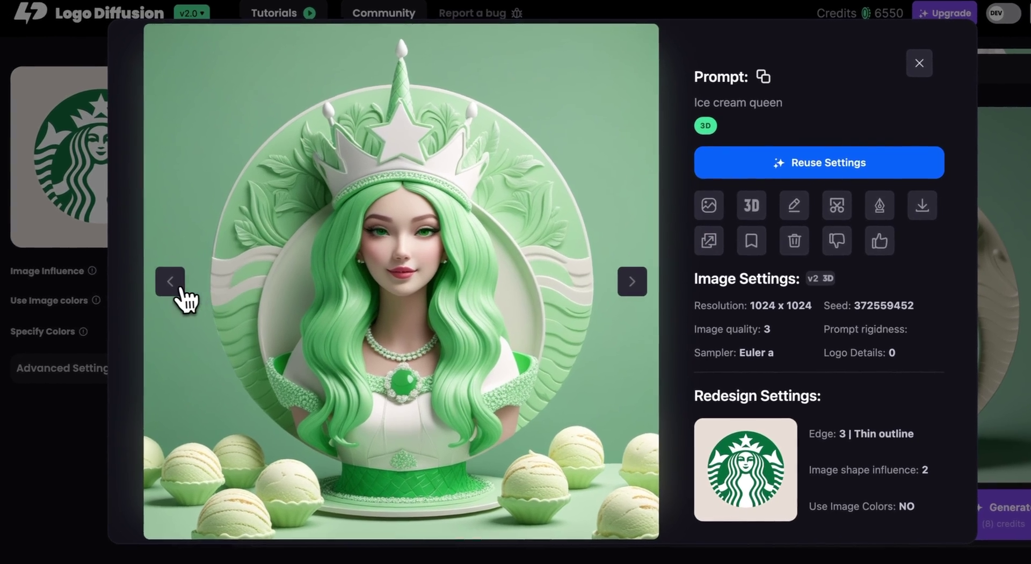
pyautogui.click(165, 292)
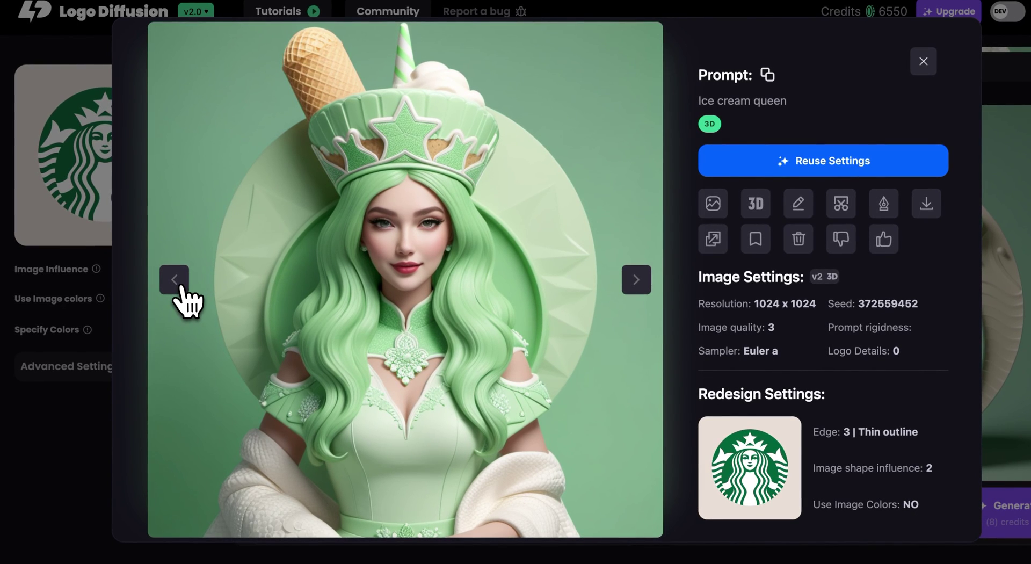
pyautogui.click(181, 290)
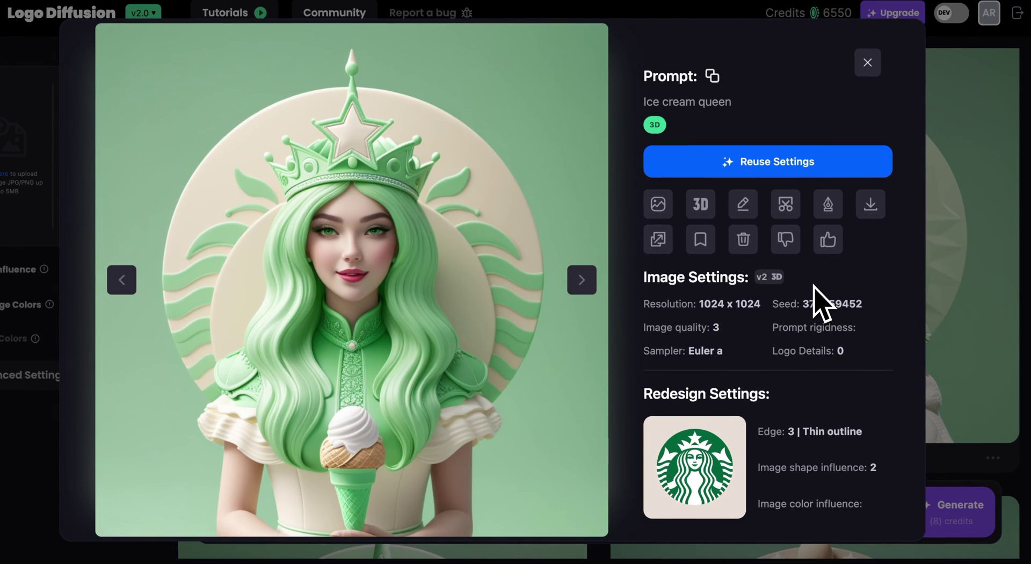
pyautogui.click(800, 223)
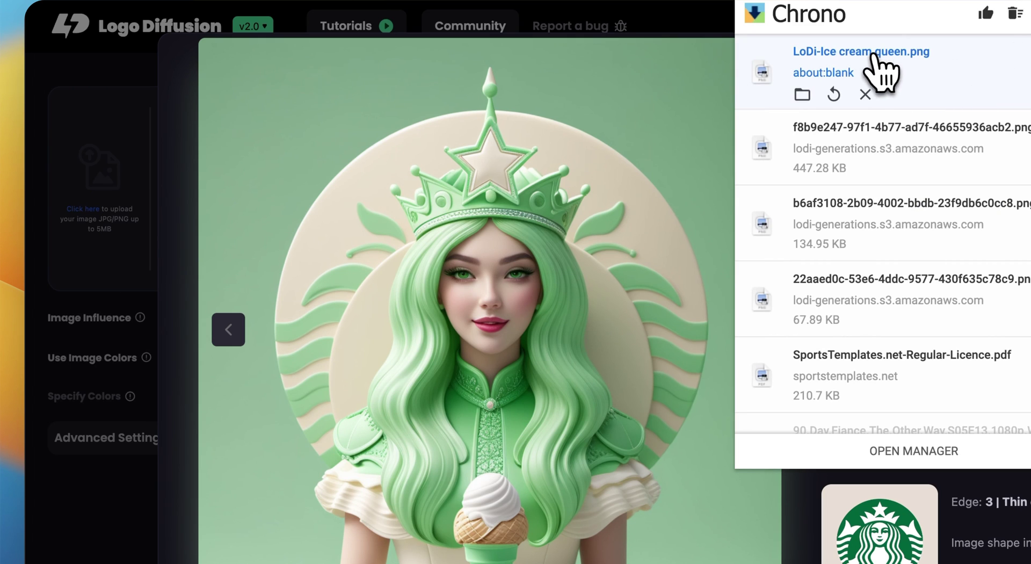
# Drag LoDi-Ice cream queen.png out of the Chrono downloads and close the viewer
pyautogui.moveTo(875, 52); pyautogui.dragTo(645, 145)
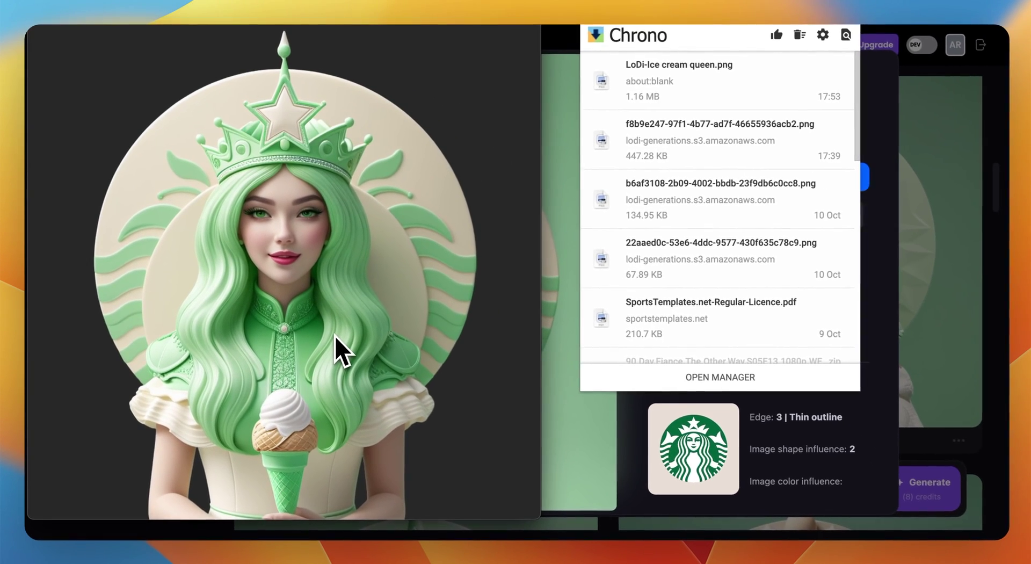
pyautogui.click(129, 467)
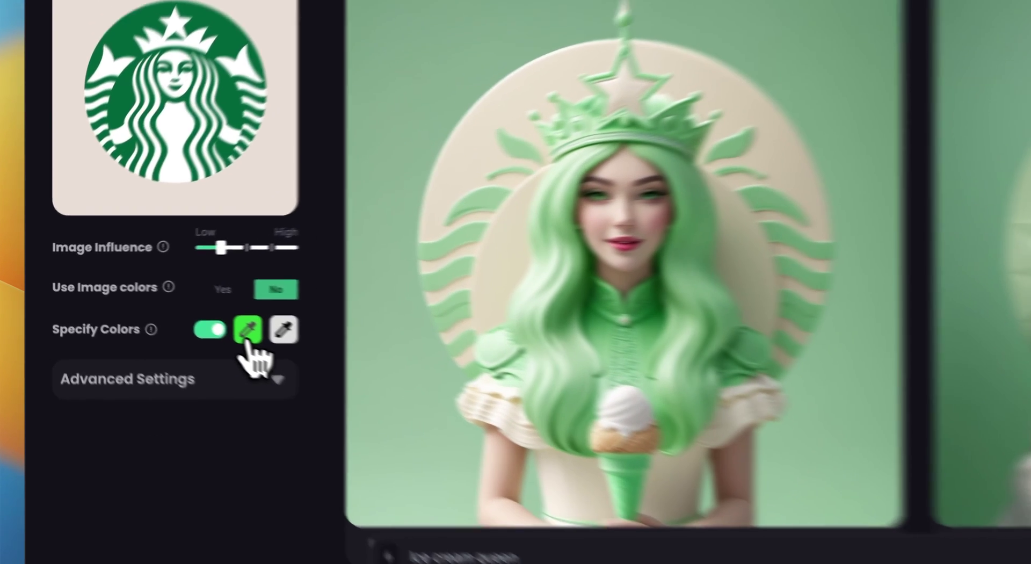
# Pick Violet as the first colour and Cyan as the second, then generate new designs
pyautogui.click(170, 326)
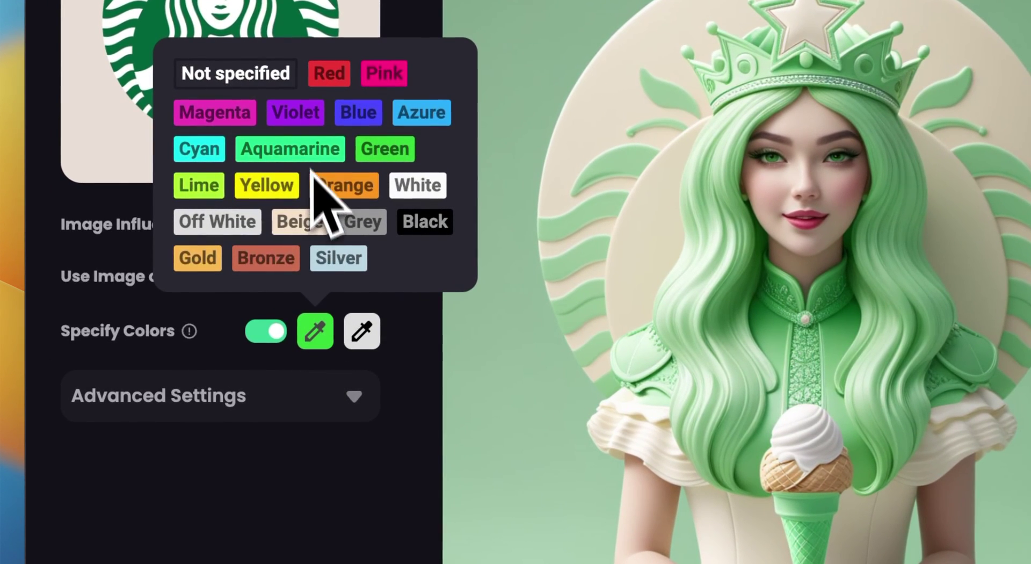
pyautogui.click(298, 124)
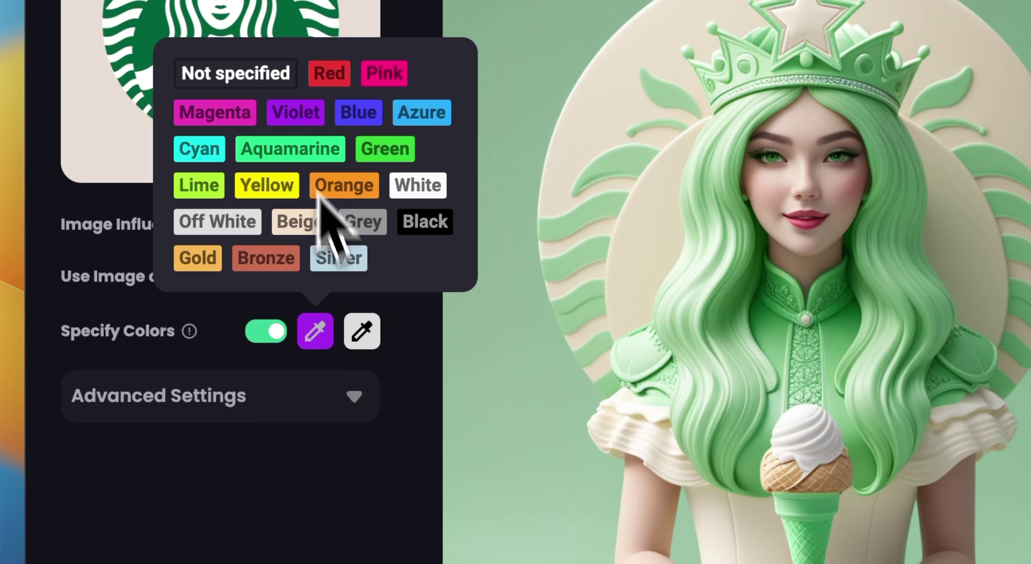
pyautogui.click(362, 331)
pyautogui.click(257, 153)
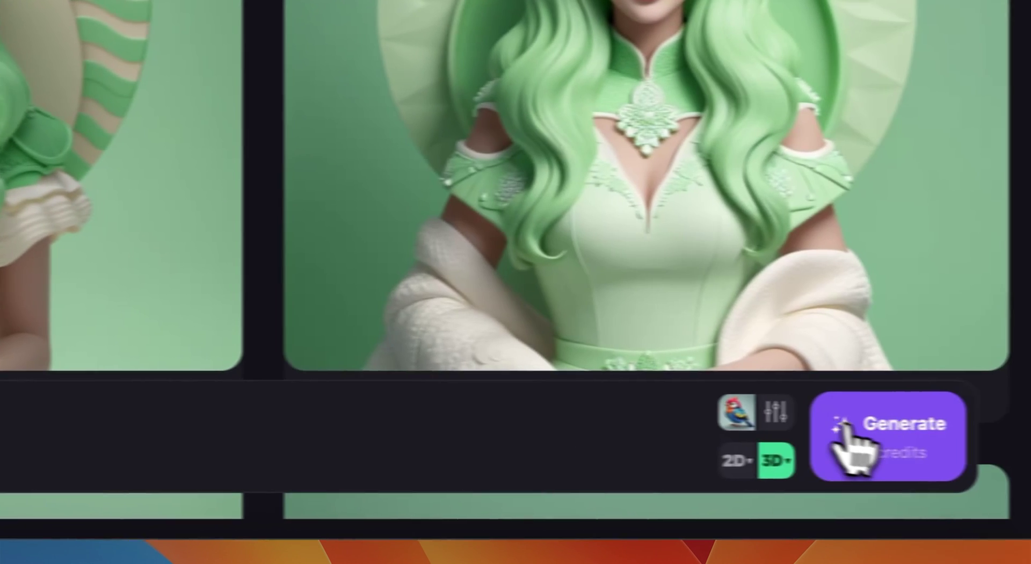
pyautogui.click(854, 436)
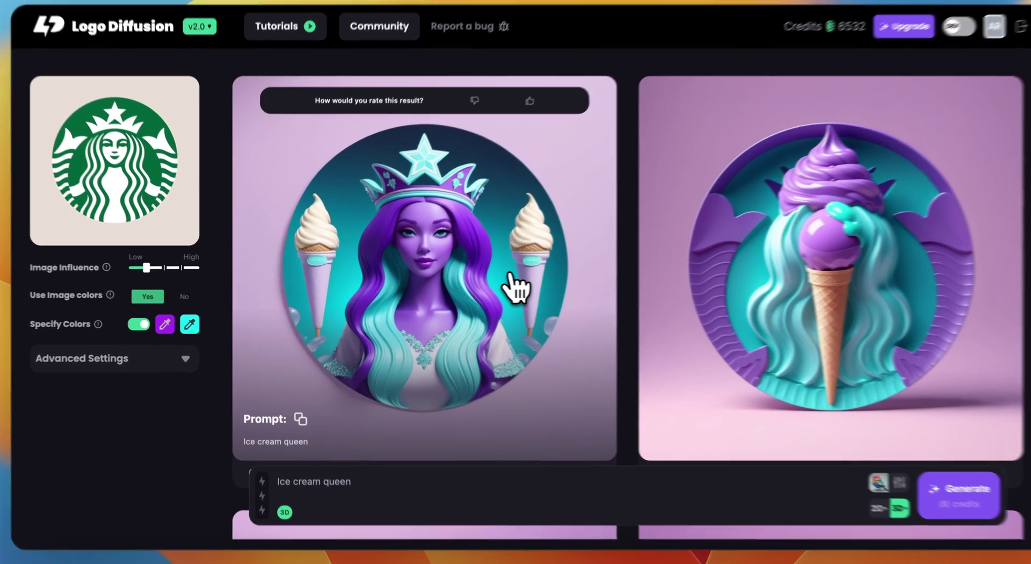
pyautogui.click(505, 291)
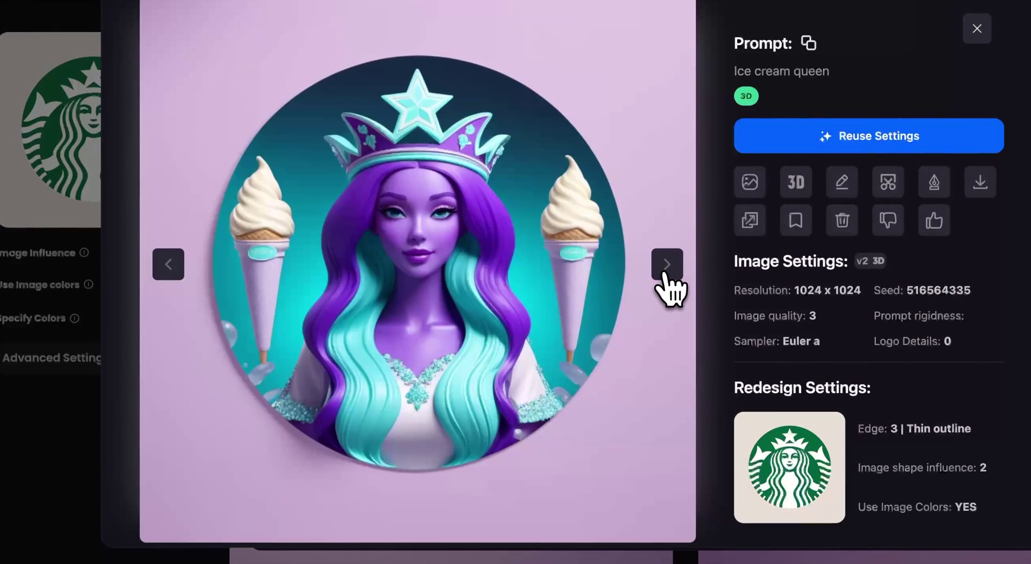
pyautogui.click(665, 275)
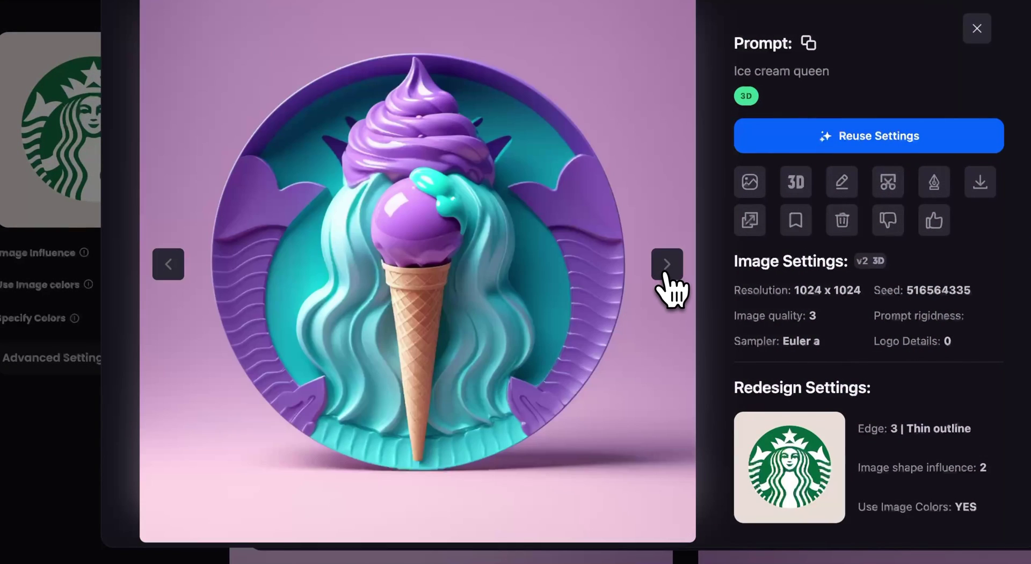
pyautogui.click(666, 276)
pyautogui.click(667, 264)
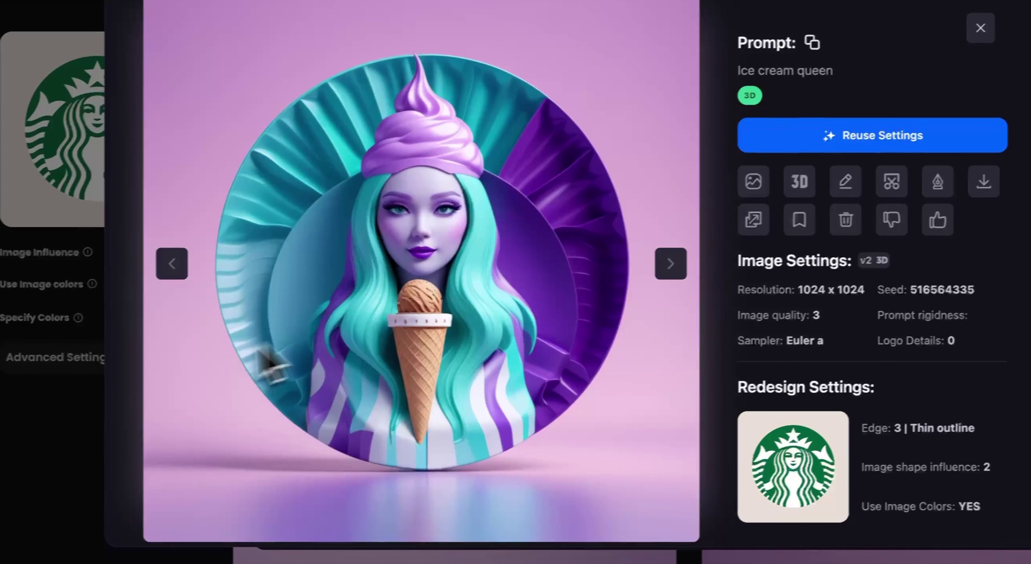
pyautogui.click(65, 419)
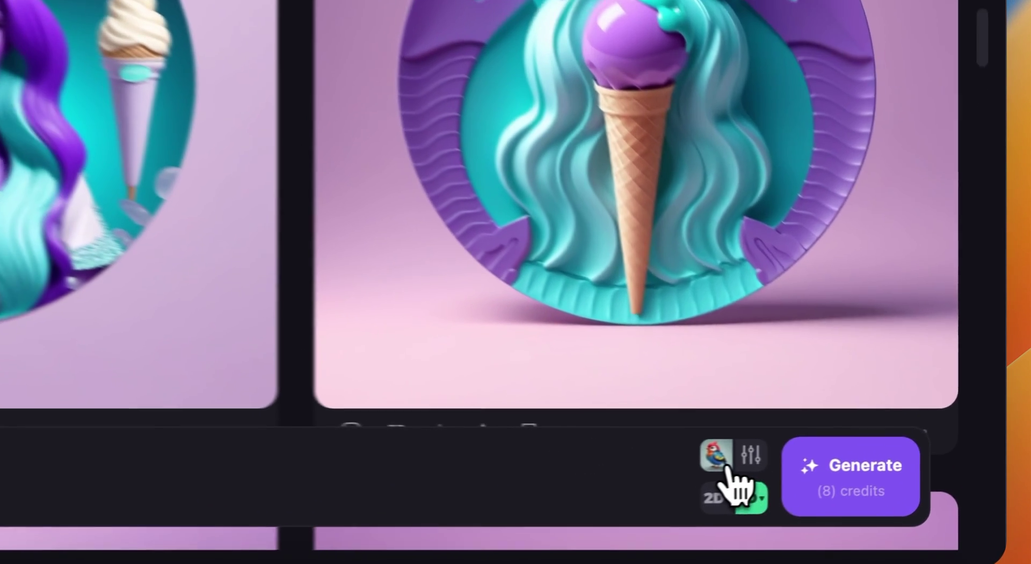
# Open the earlier green 'inflated Ice cream queen' result in Inflated style for a closer look
pyautogui.click(847, 479)
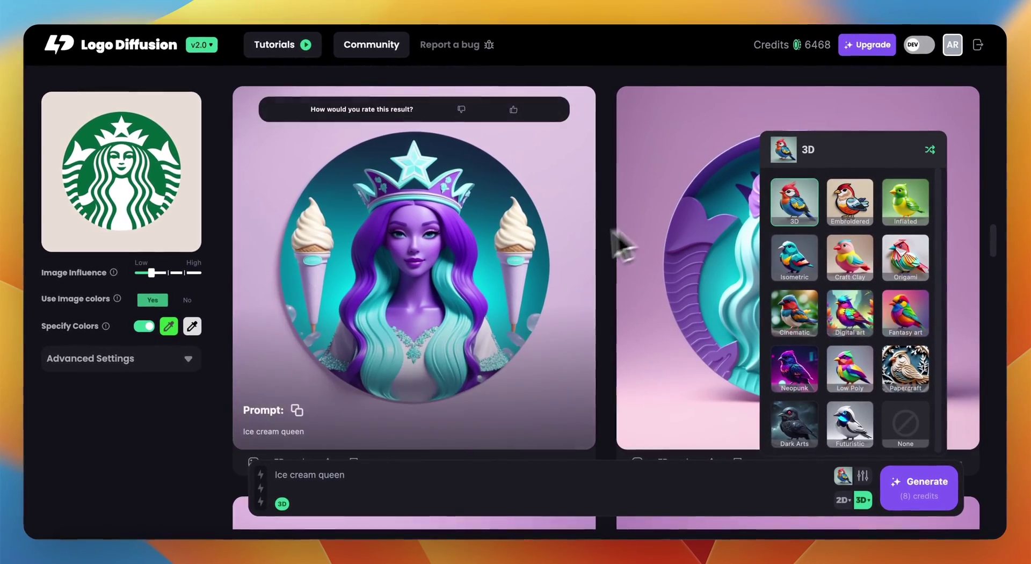
pyautogui.scroll(3, 611, 276)
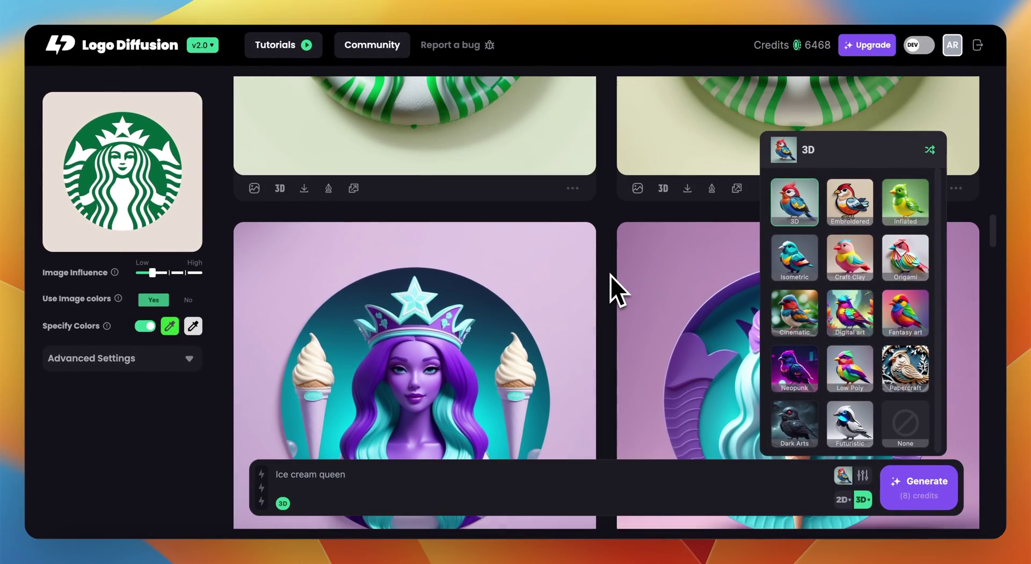
pyautogui.scroll(2, 611, 275)
pyautogui.click(682, 191)
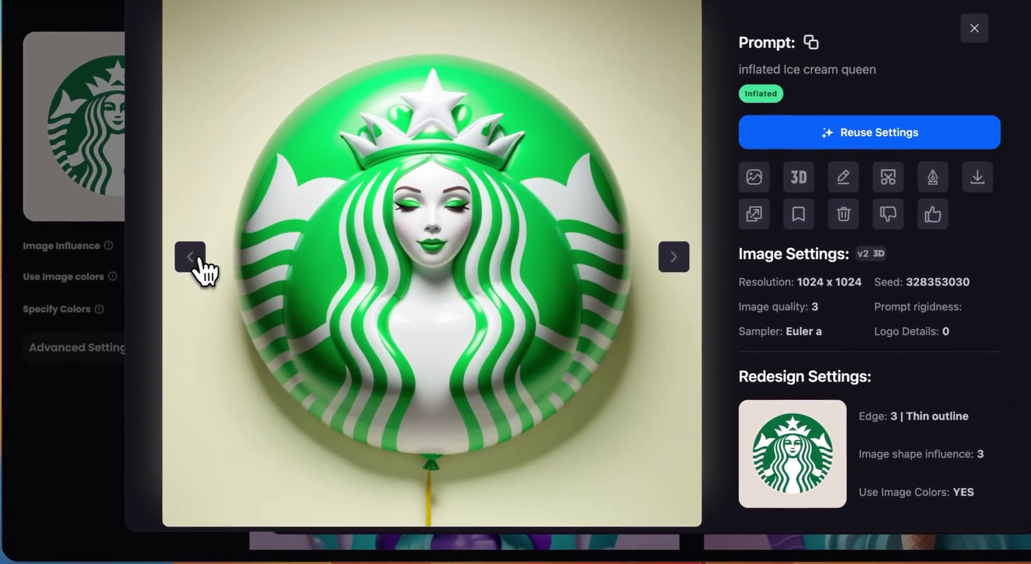
# Page back through the embroidered, clay and fantasy art queen variants, then close the viewer
pyautogui.click(172, 274)
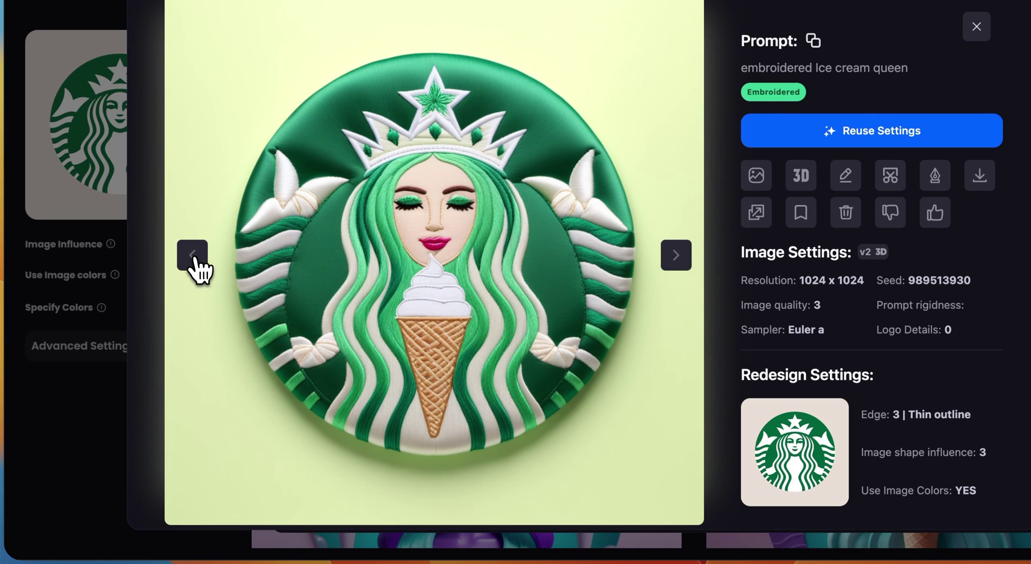
pyautogui.click(194, 258)
pyautogui.click(193, 257)
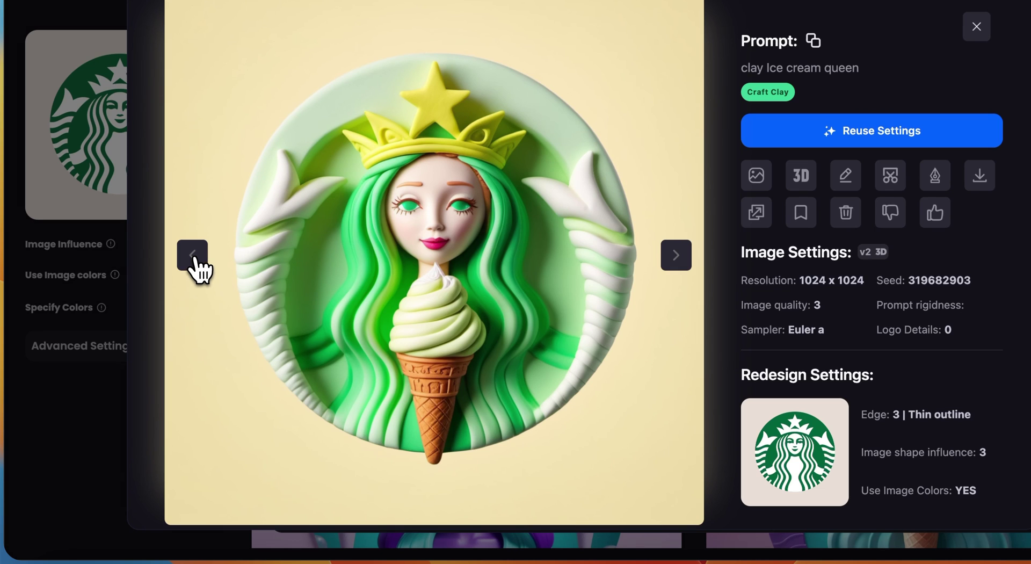
pyautogui.click(194, 258)
pyautogui.click(194, 259)
pyautogui.click(195, 259)
pyautogui.click(195, 259)
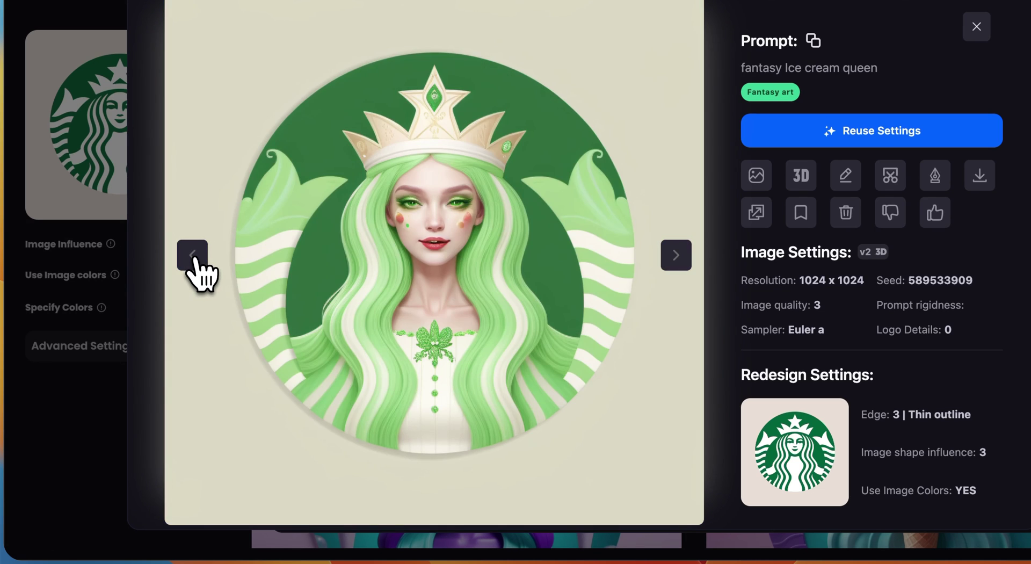
pyautogui.click(194, 259)
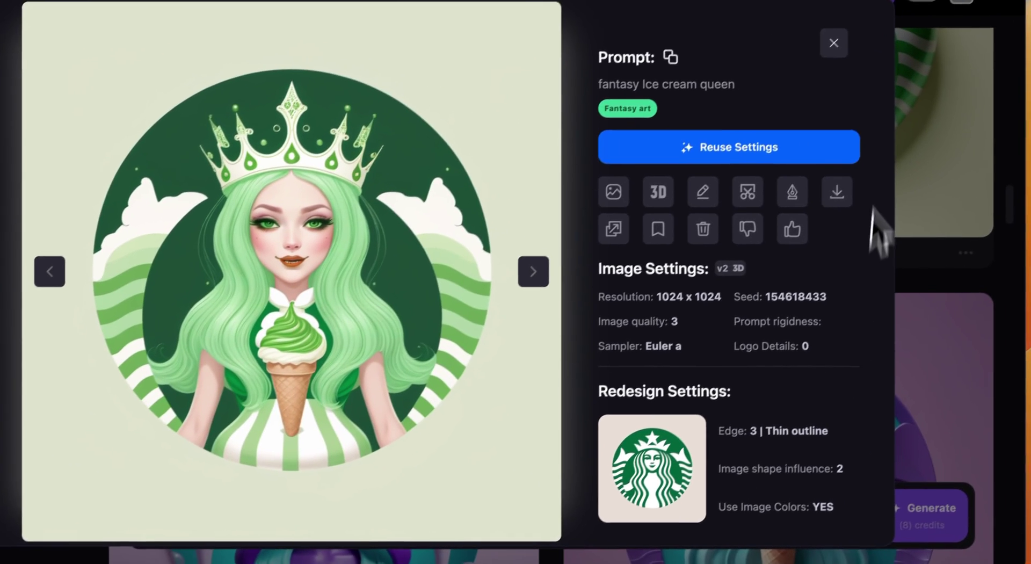
pyautogui.click(959, 222)
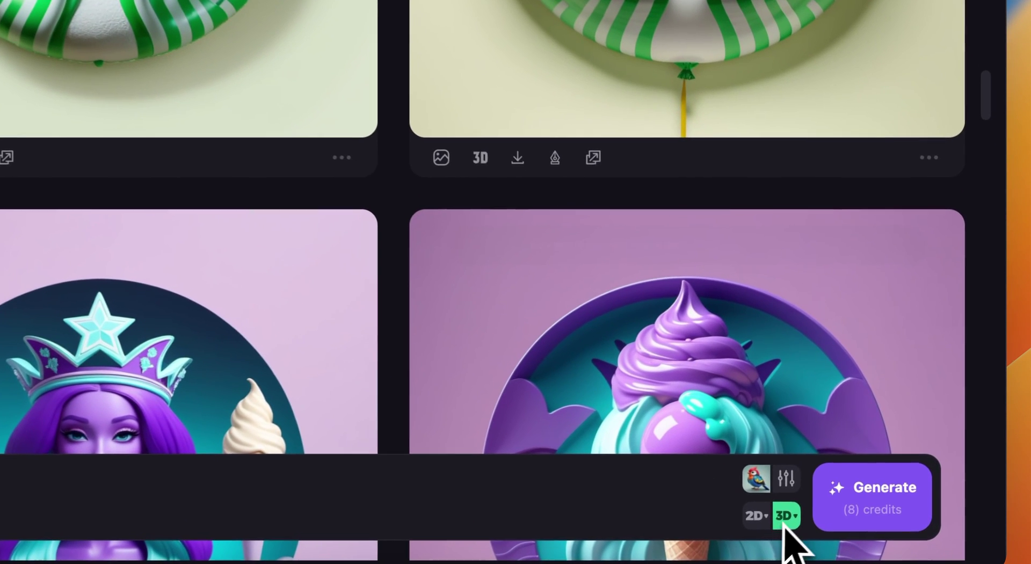
# Browse the 2D art style list, then switch the generation mode back to 3D
pyautogui.click(757, 517)
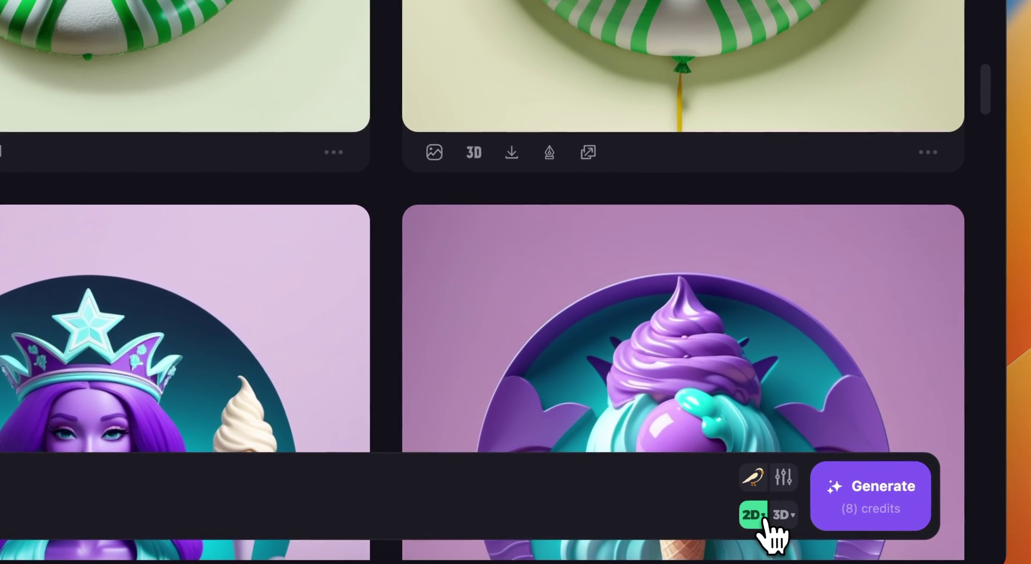
pyautogui.scroll(-3, 748, 237)
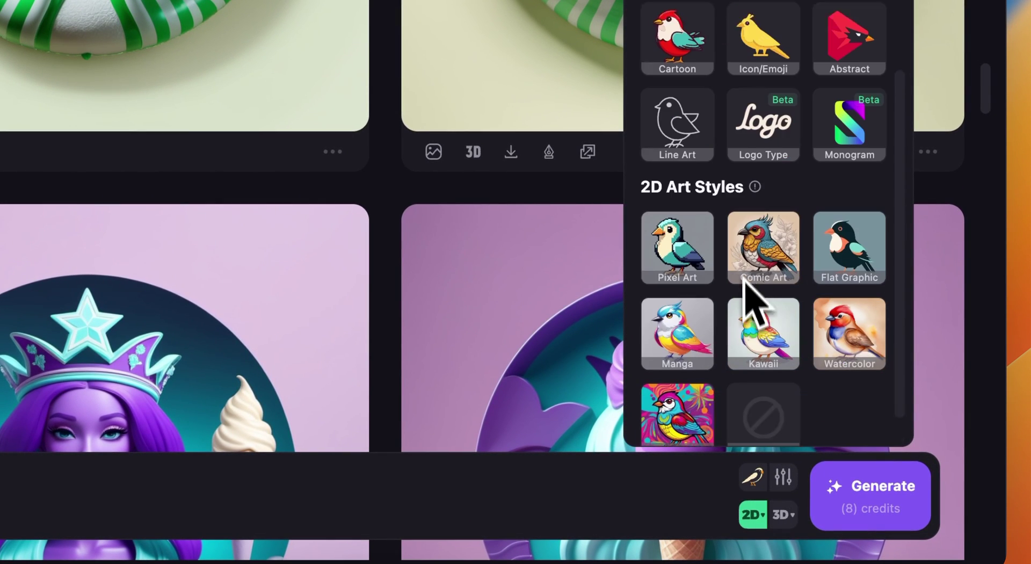
pyautogui.click(783, 515)
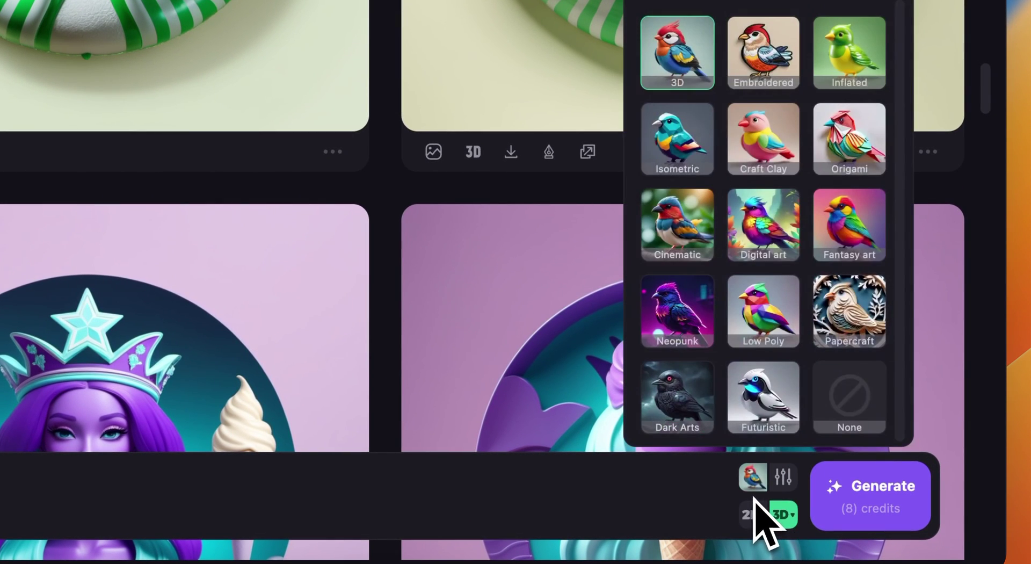